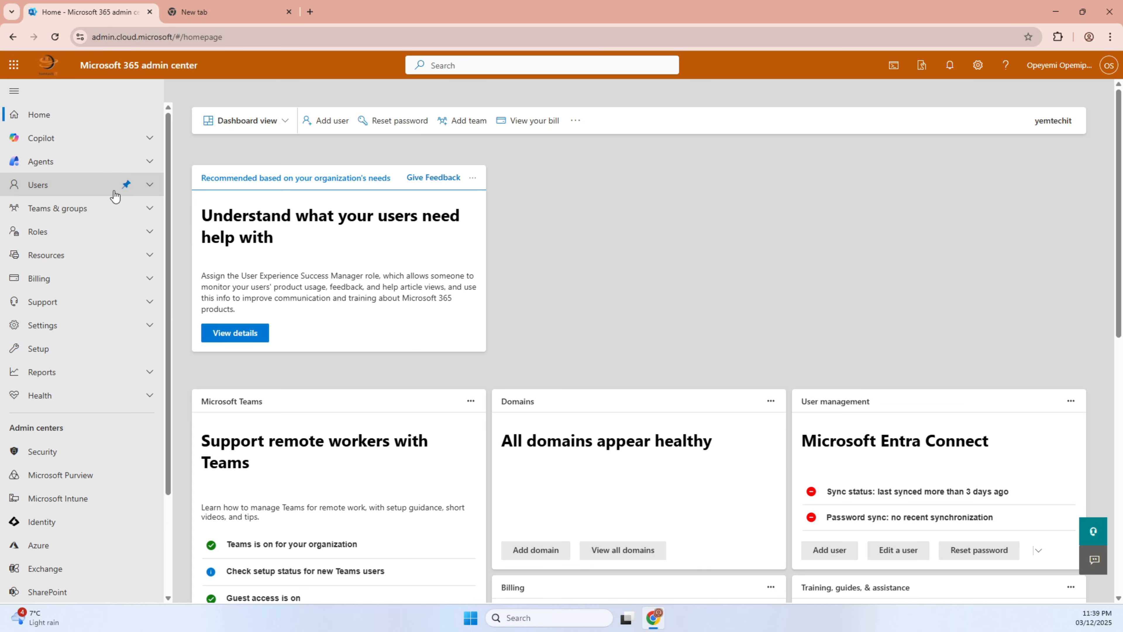
Search the active users list for the required user by name and open that user's account details
click(44, 187)
click(43, 207)
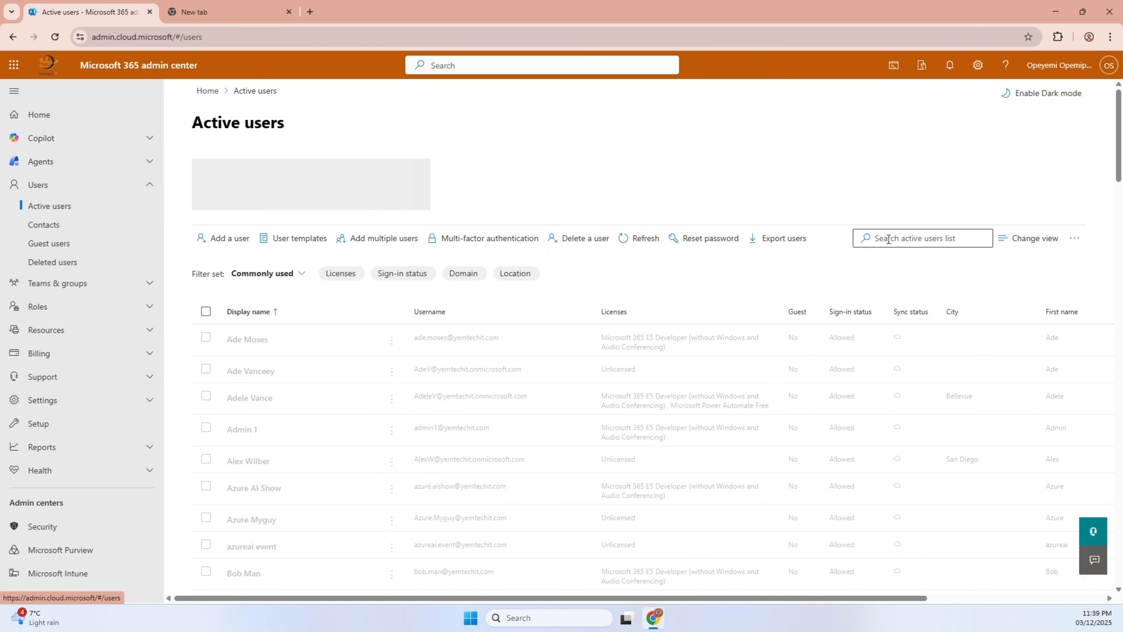
click(891, 237)
text(jola)
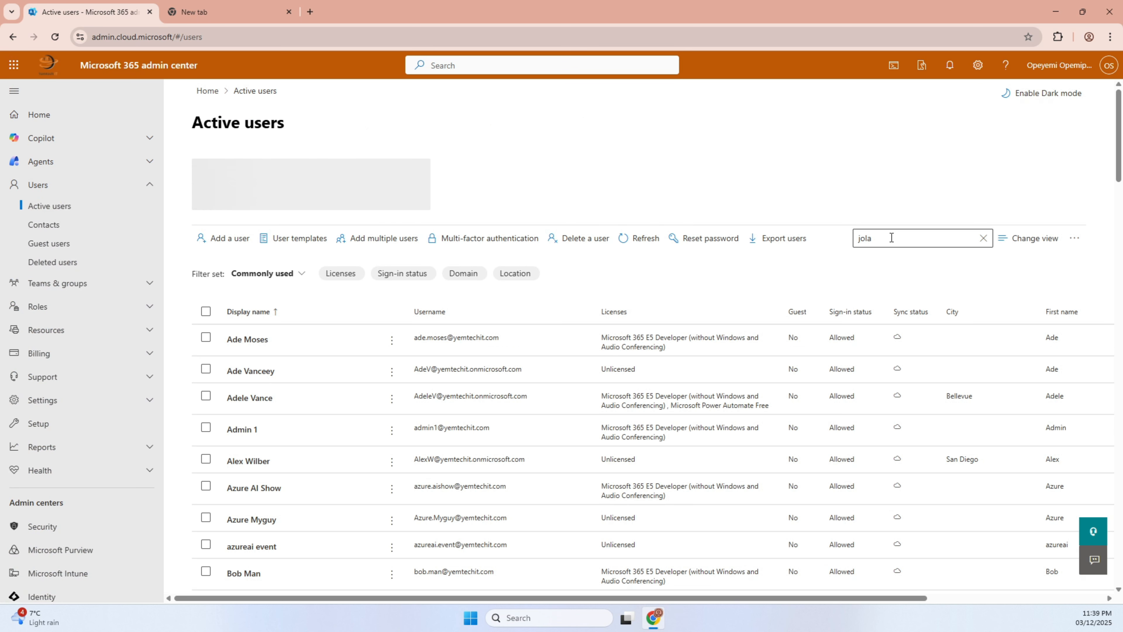
key(Return)
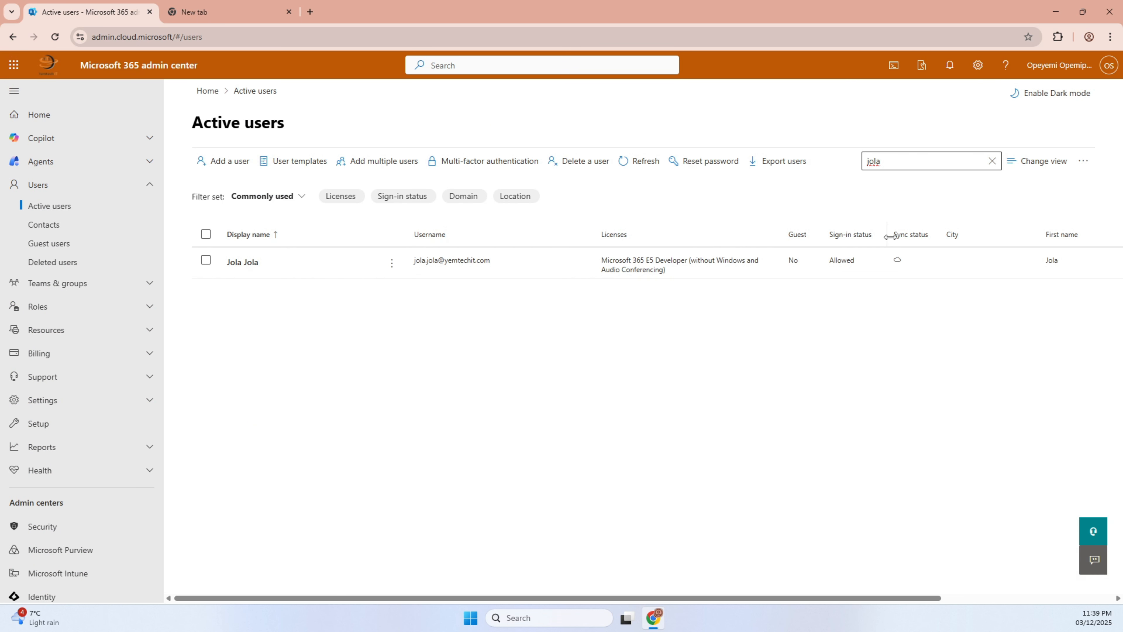
click(249, 264)
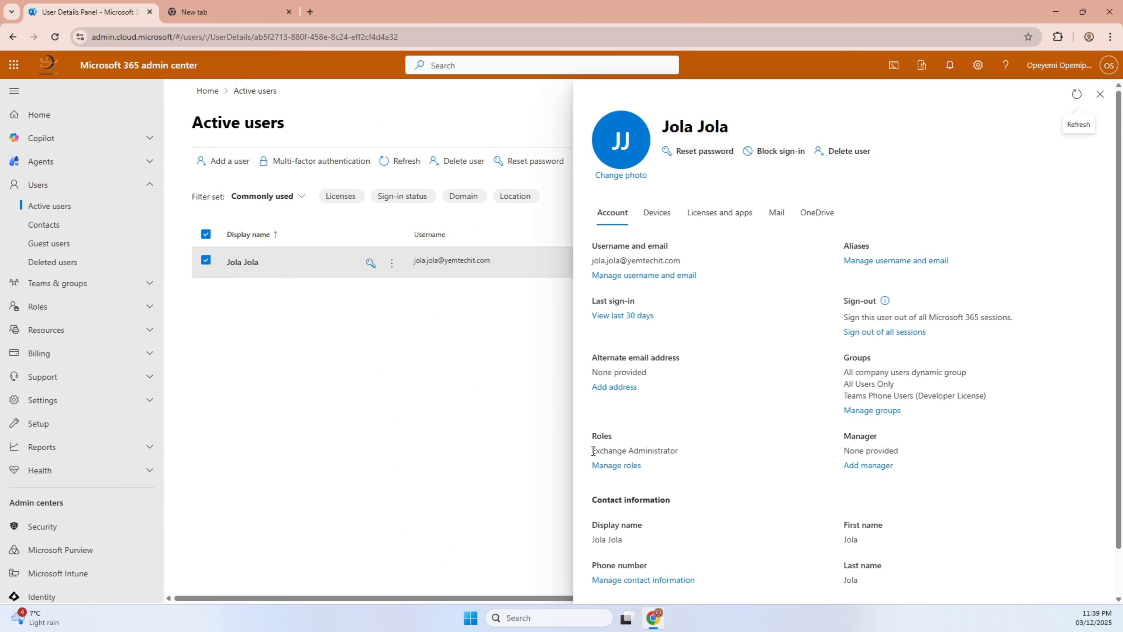
Examine the user's assigned role and the admin role assignments, and close the user's details without changing them
drag(592, 451, 685, 459)
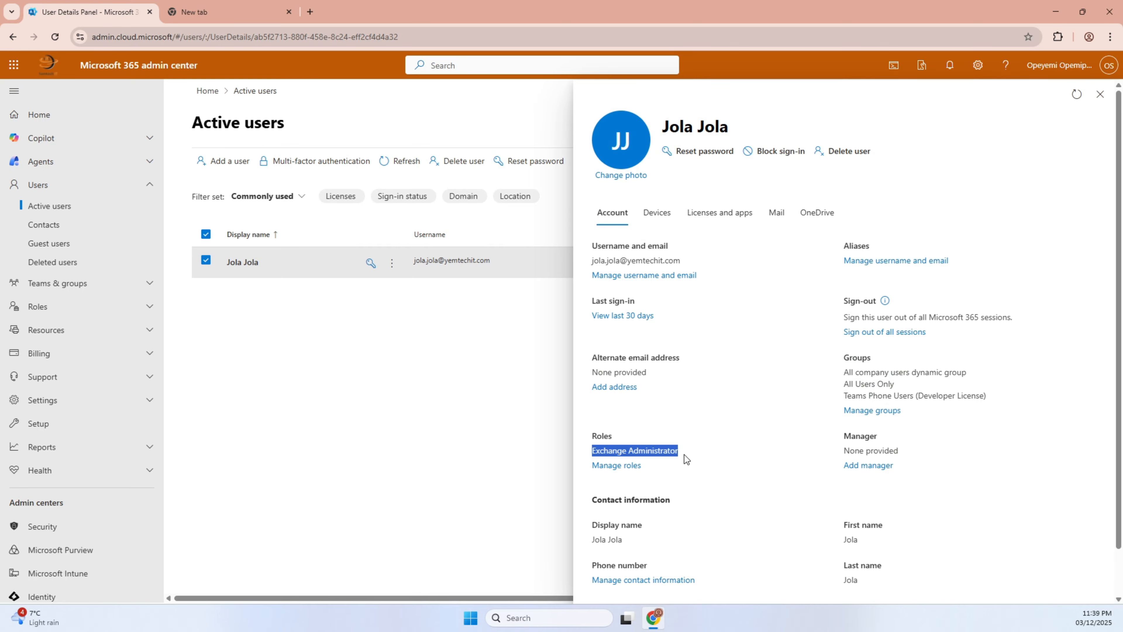
click(671, 451)
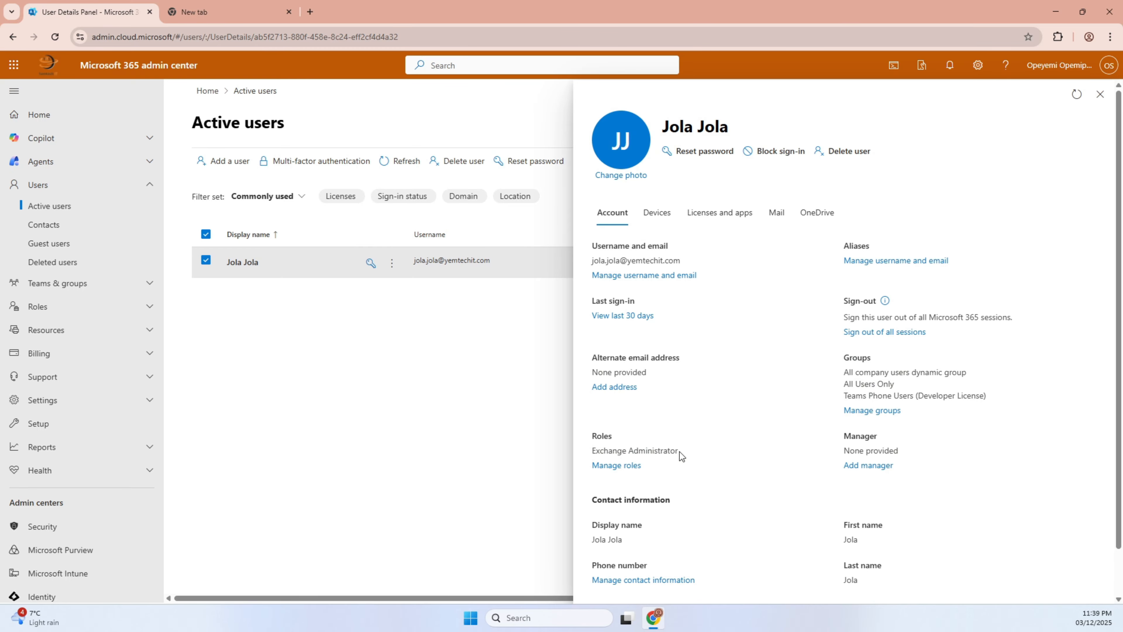
drag(680, 457, 584, 455)
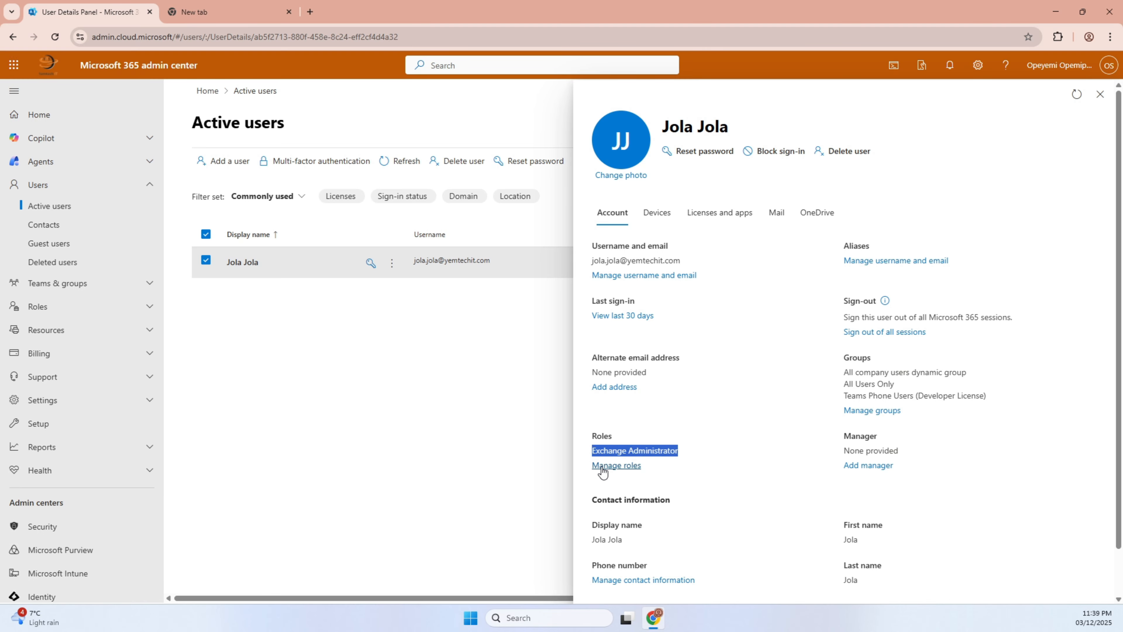
click(616, 465)
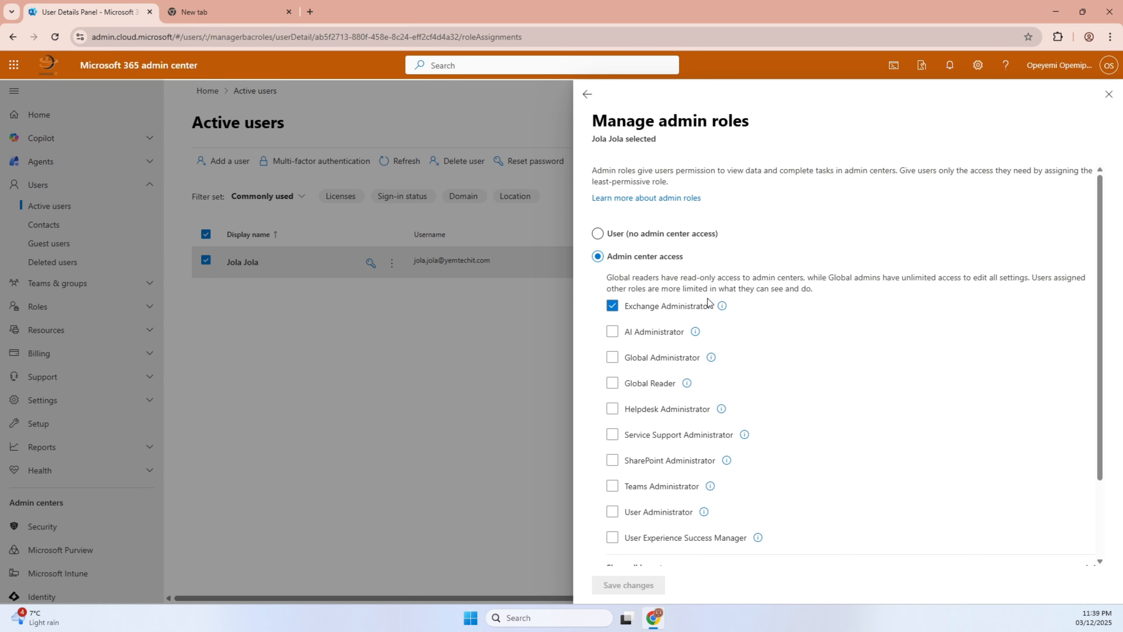
click(1109, 94)
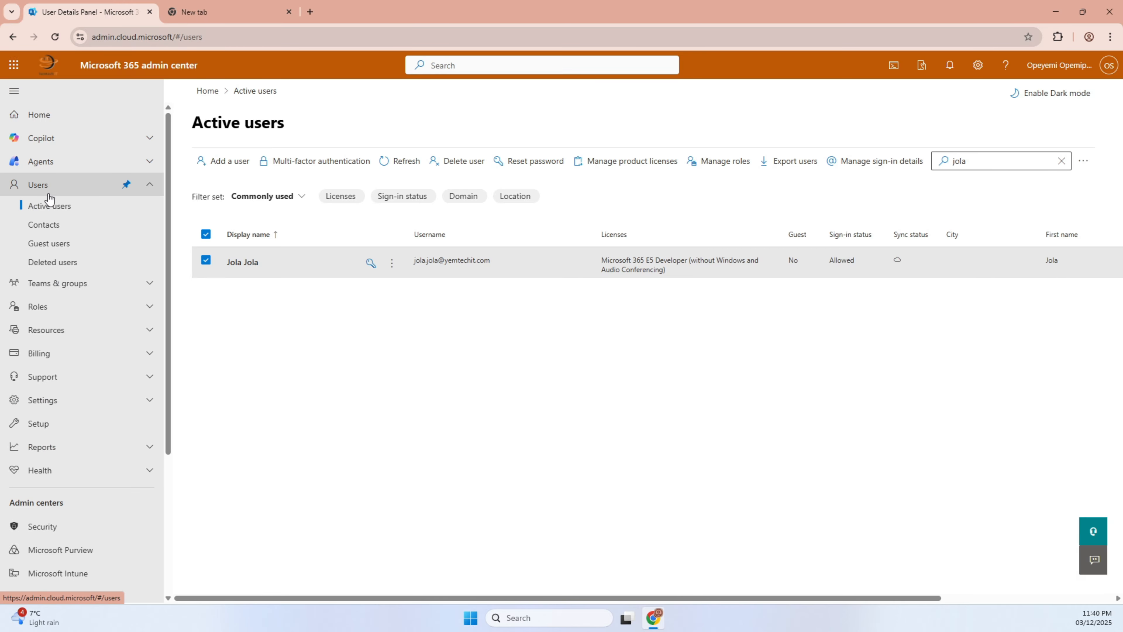
Open the compliance alerts in Microsoft Purview and view the alert policies in Defender from there
click(41, 184)
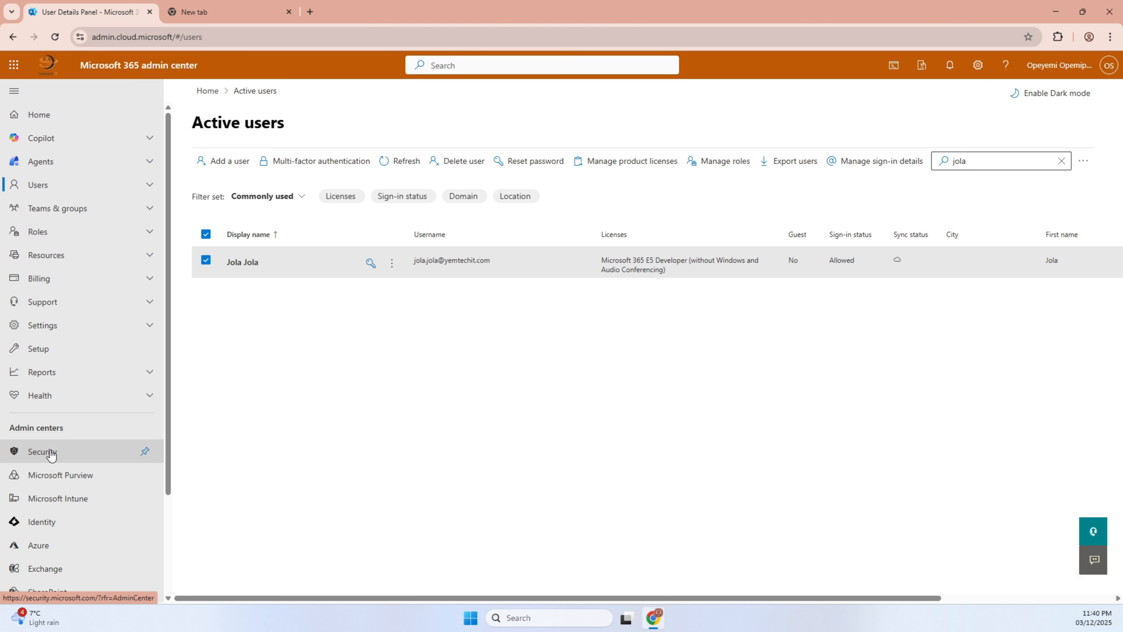
click(53, 474)
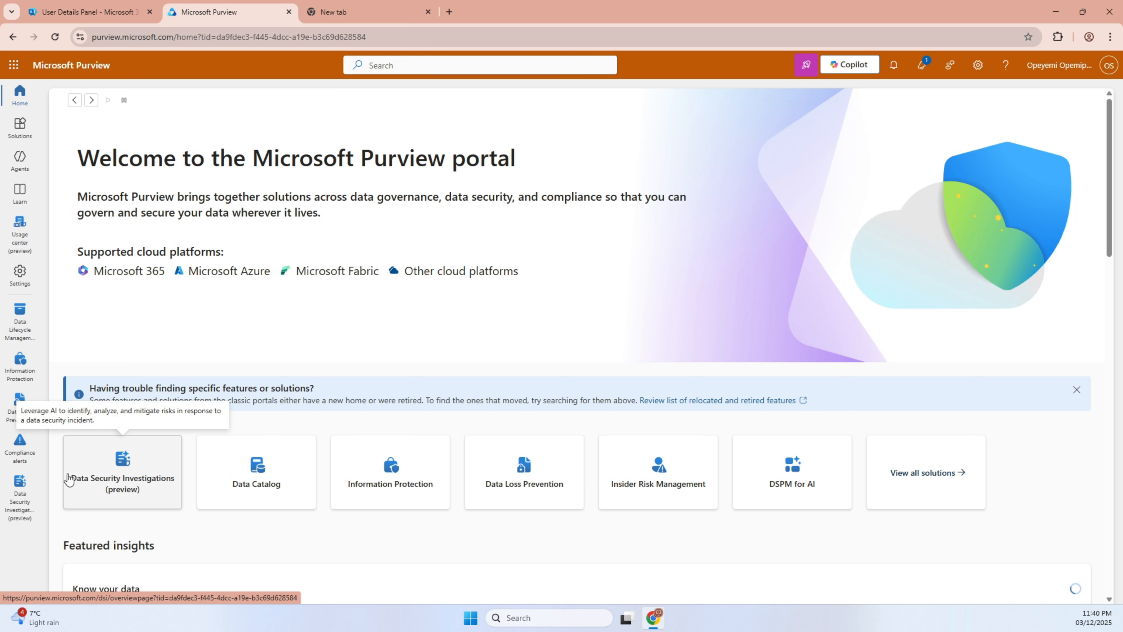
click(21, 449)
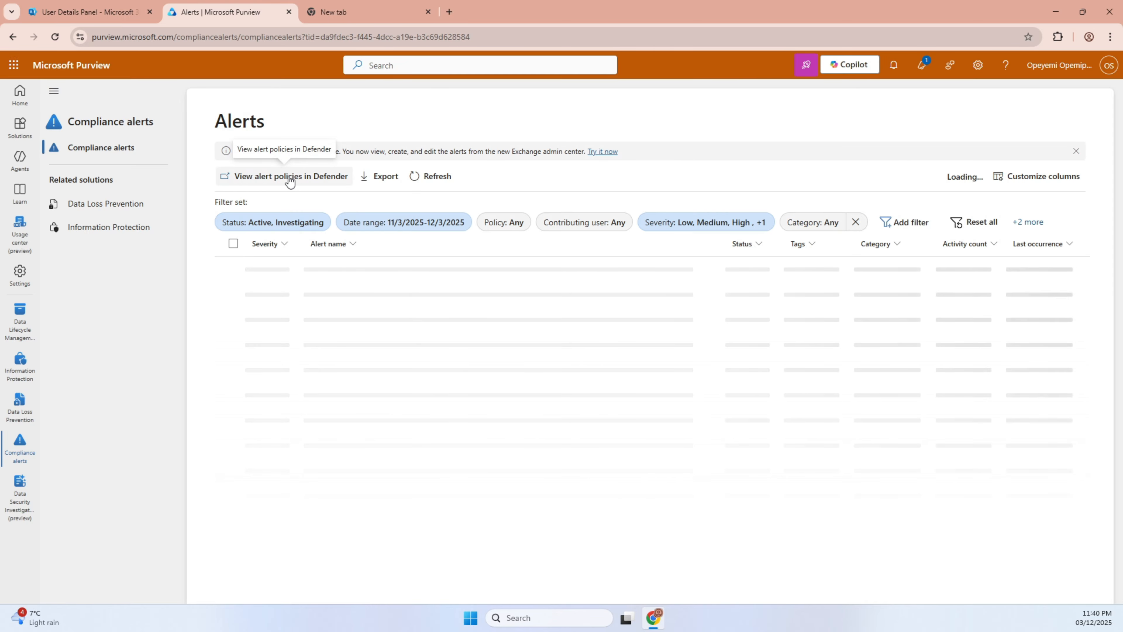
click(333, 179)
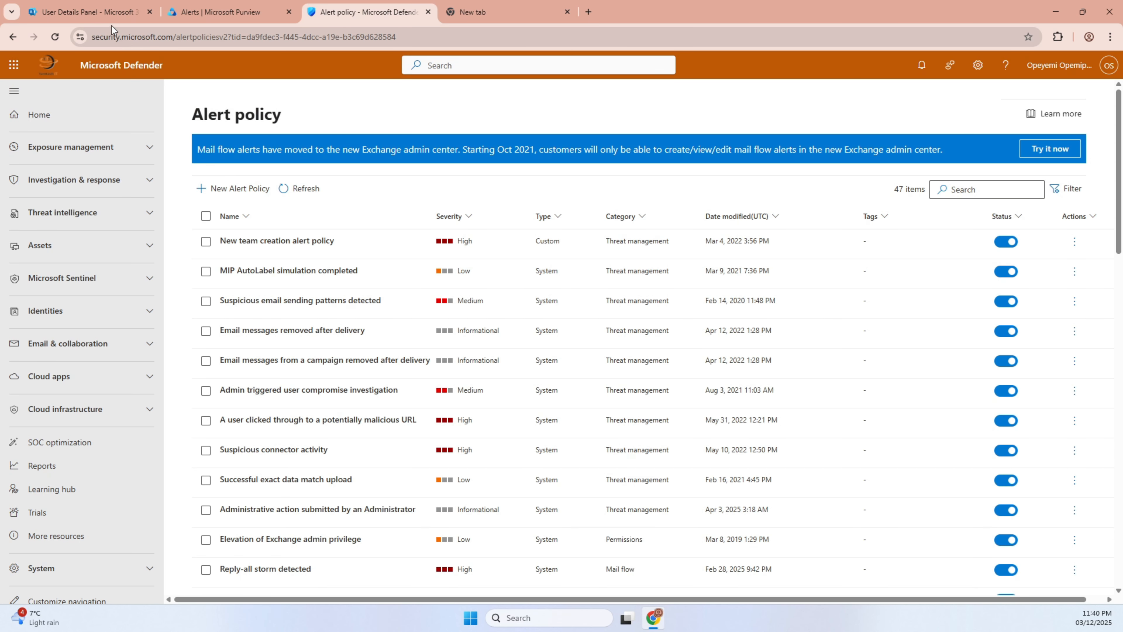
Go back to the Microsoft 365 admin center, open Microsoft Defender from it, and show the email and collaboration Policies & rules
click(102, 14)
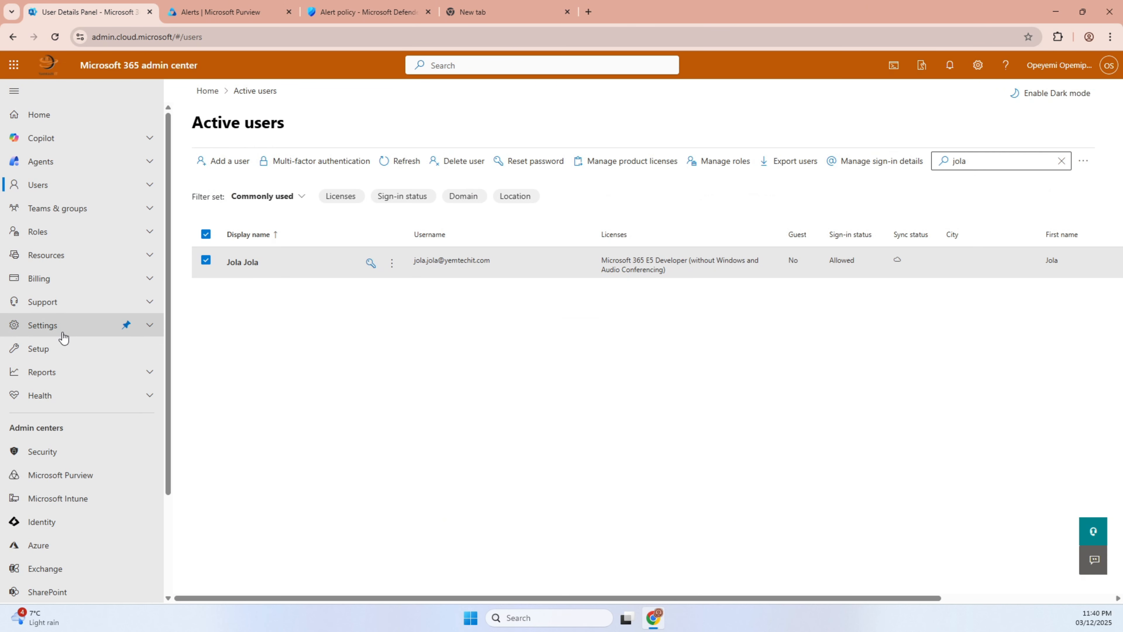
click(39, 455)
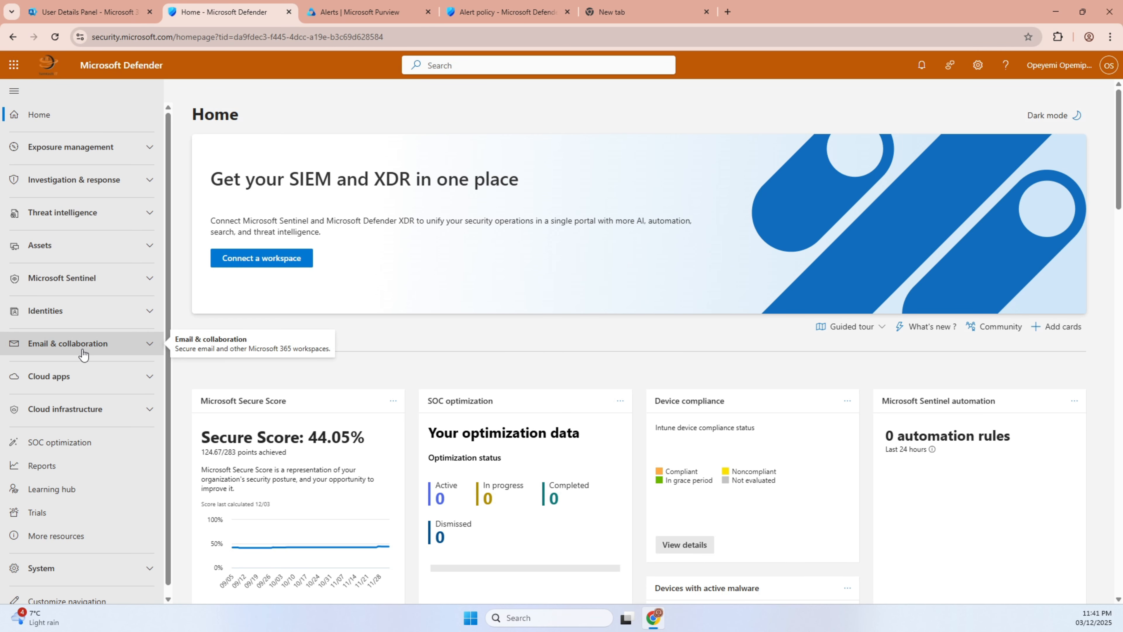
click(150, 348)
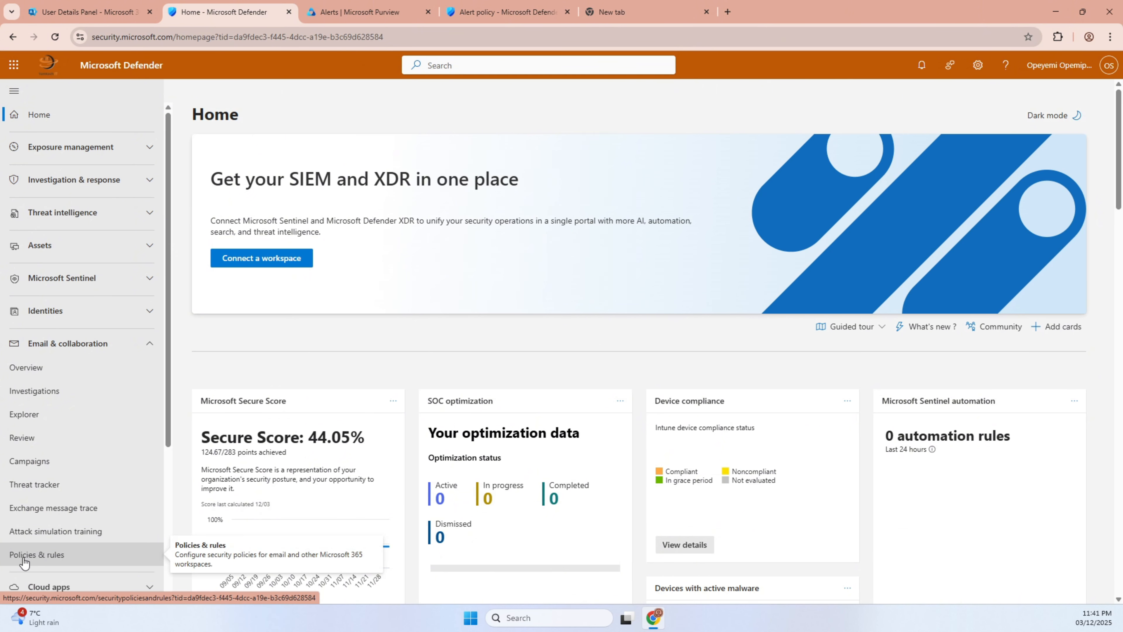
click(50, 558)
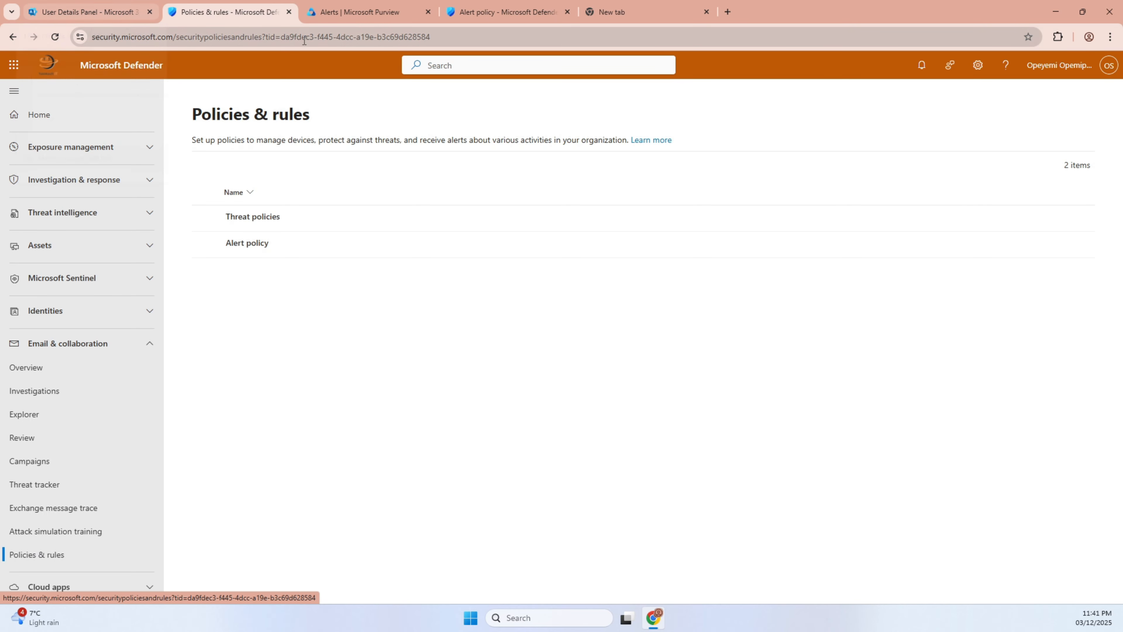
Open Alert policy from Defender's Policies & rules and compare it with the alert policy page reached through Purview
click(362, 12)
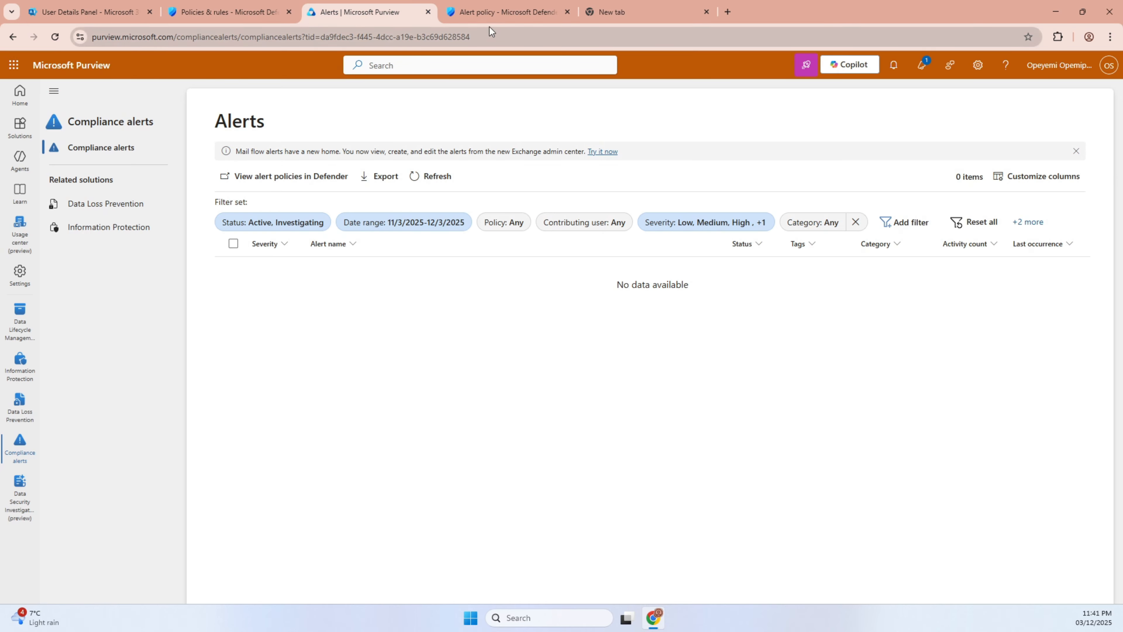
click(508, 12)
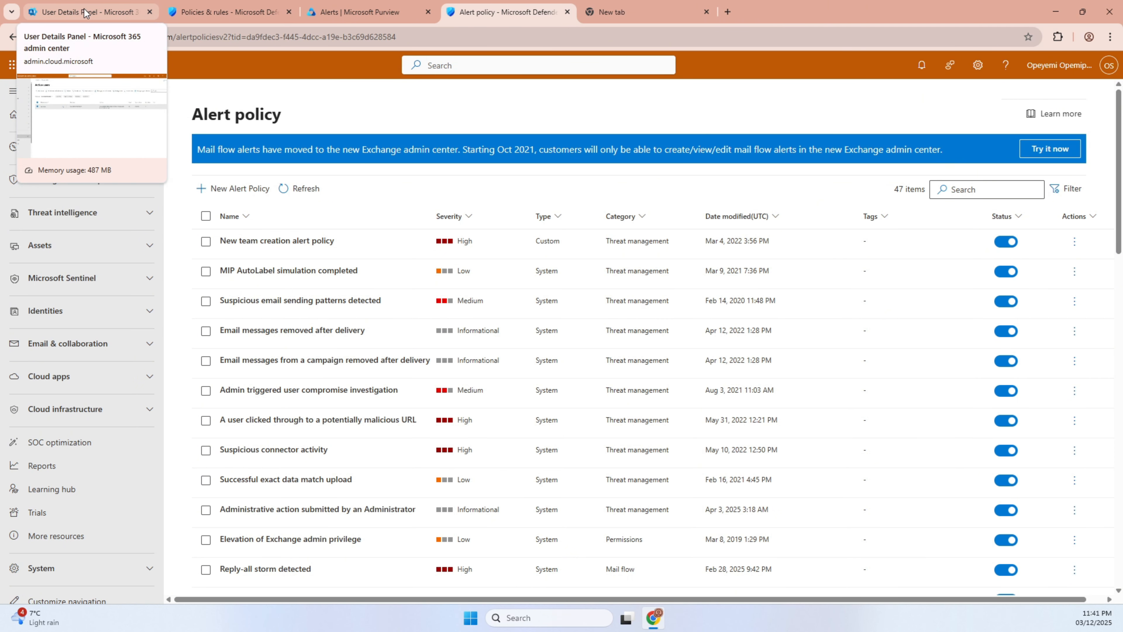
click(231, 19)
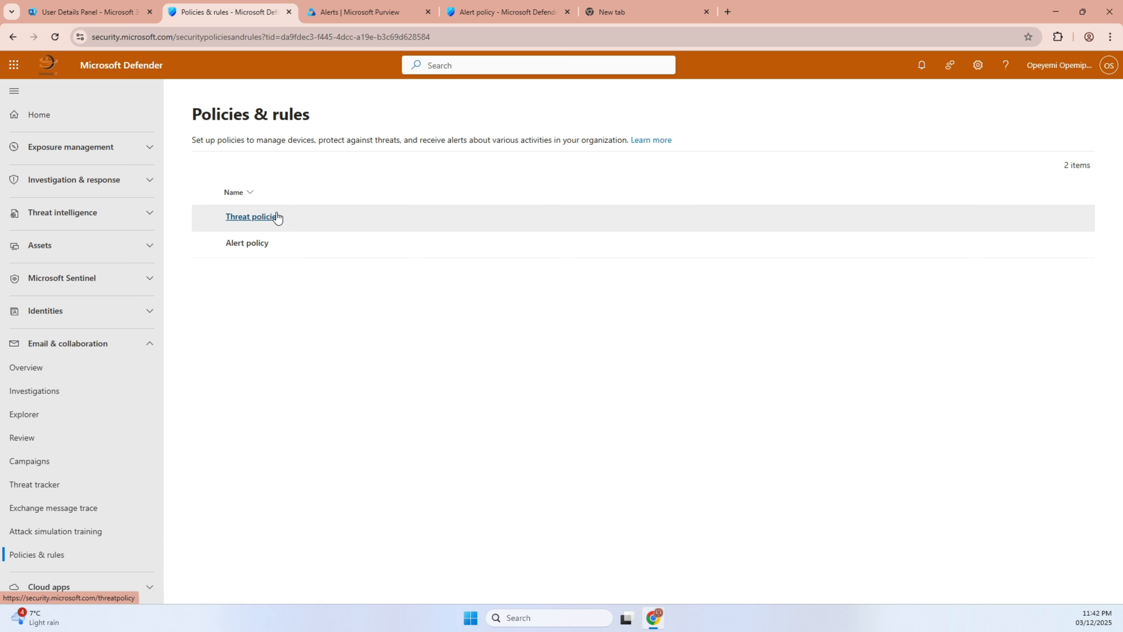
click(244, 246)
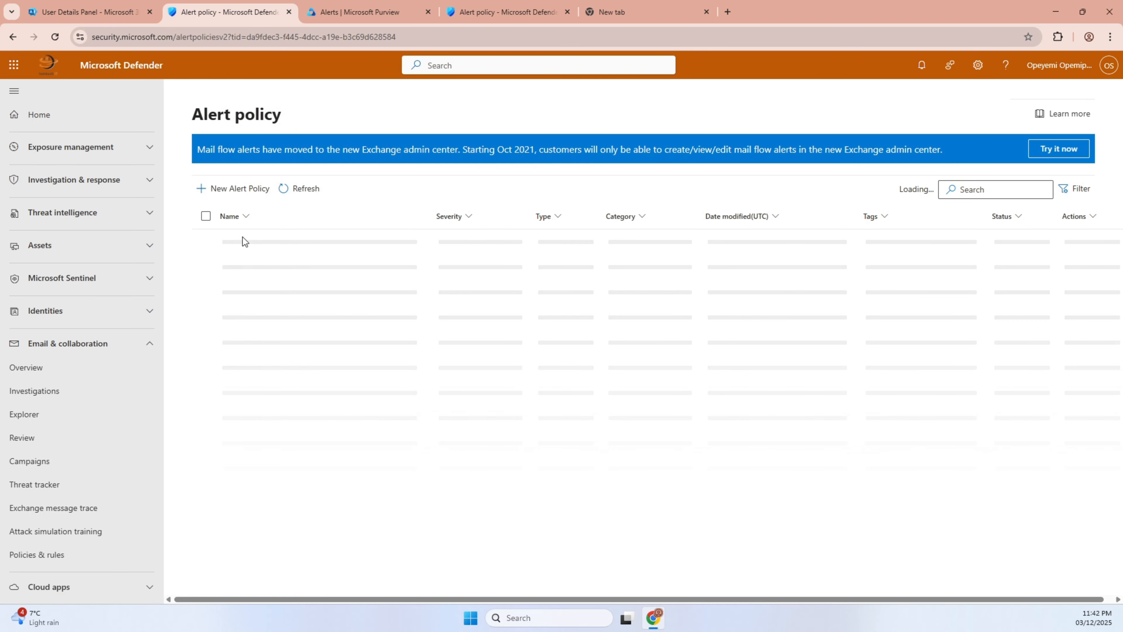
click(483, 12)
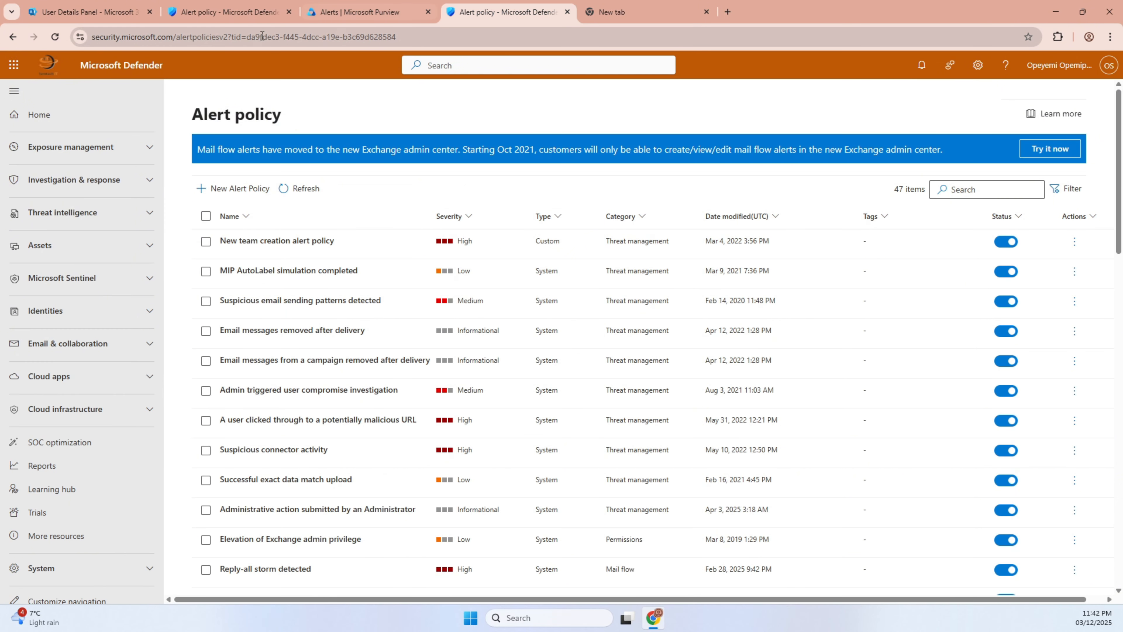
click(240, 16)
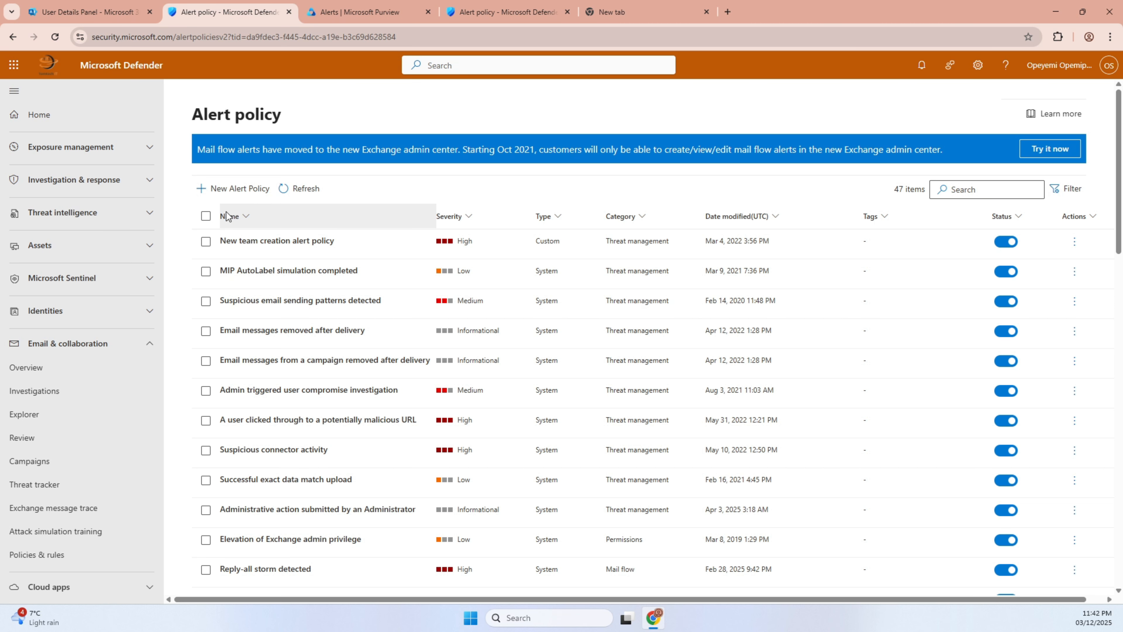
Start a new alert policy named "Service Desk Full Access Mailbox Grant Permission Alert Policy" with the description "Notify when Full Access is granted by service desk"
click(237, 191)
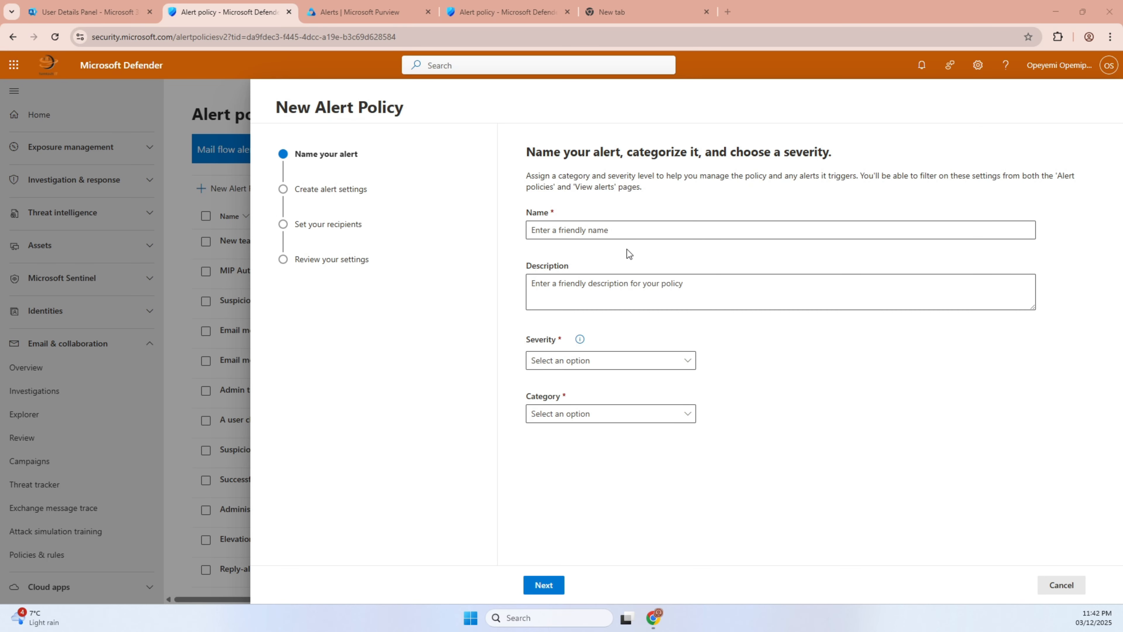
click(607, 231)
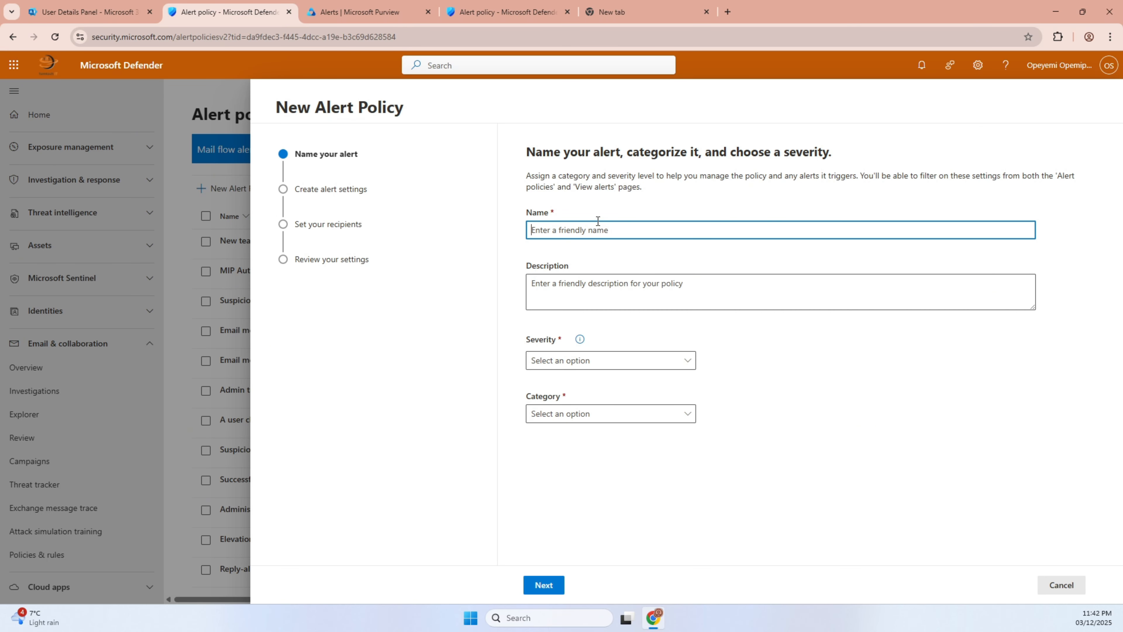
text(Service Desk Full Access Grant Alert)
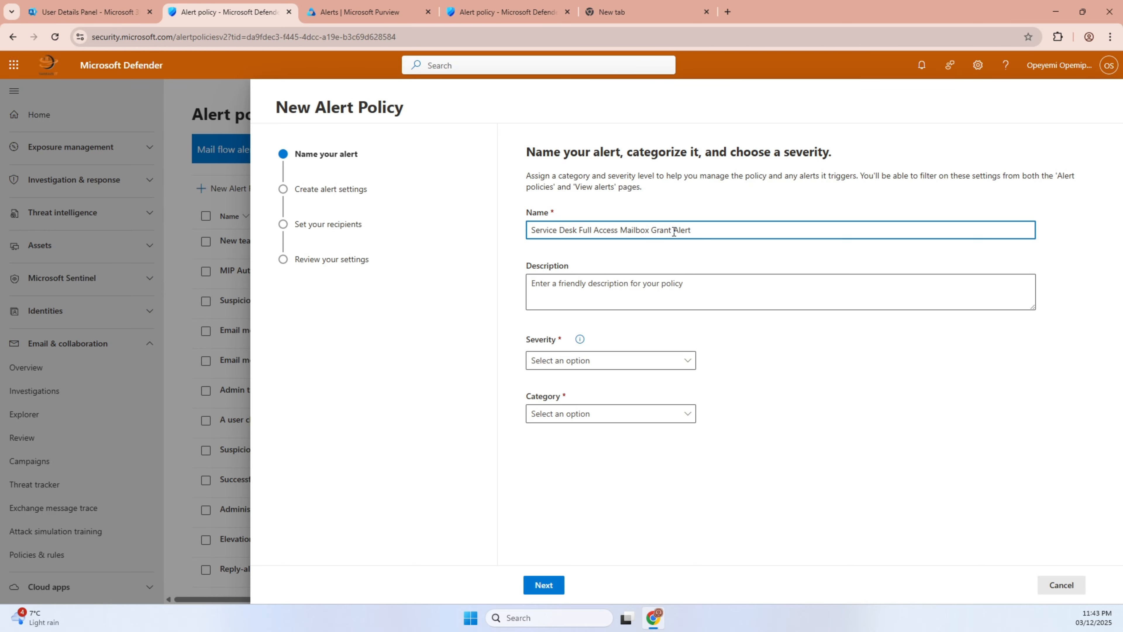
text(Permission Alert Policy)
click(625, 295)
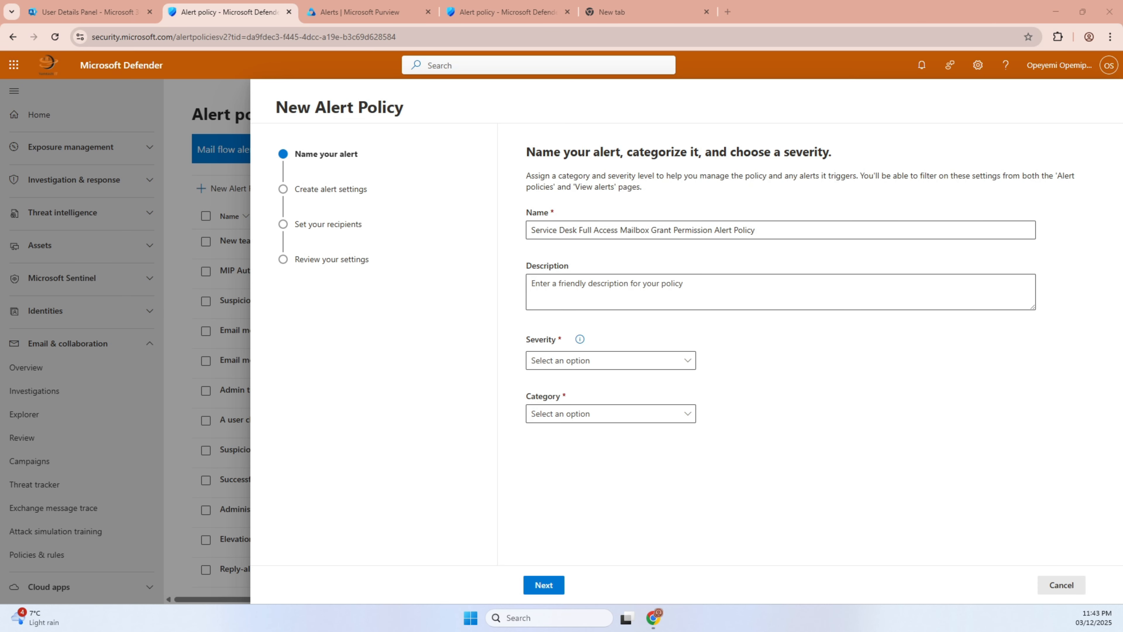
click(628, 289)
text(Notify when Full Access is granted by service desk)
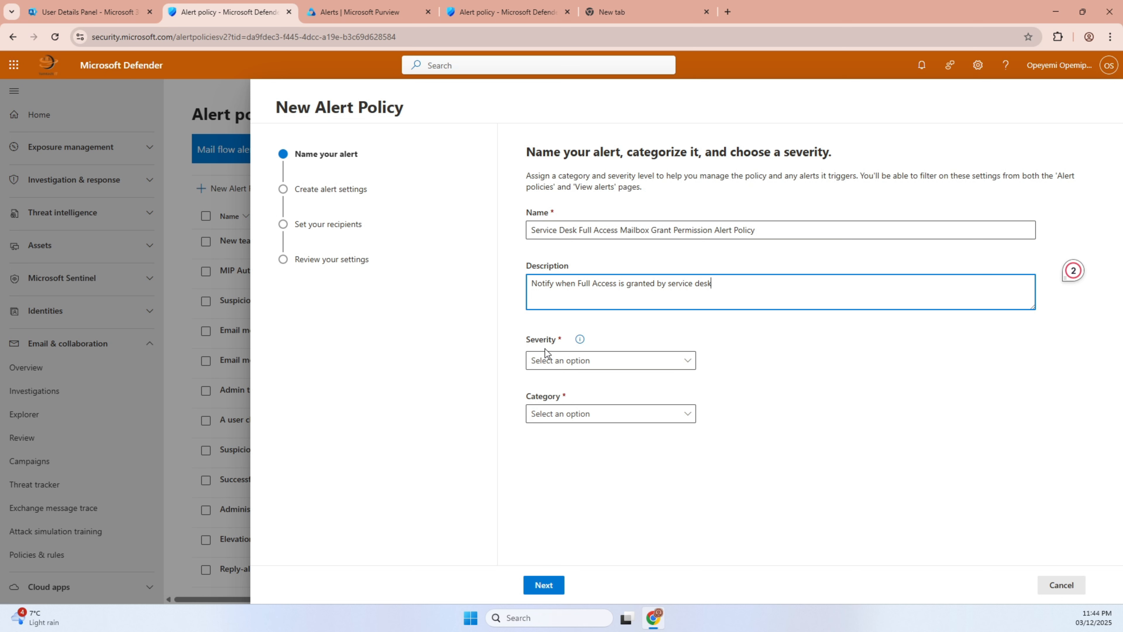
Set the alert policy's severity to Medium and its category to Permissions, and continue to the alert settings
click(587, 366)
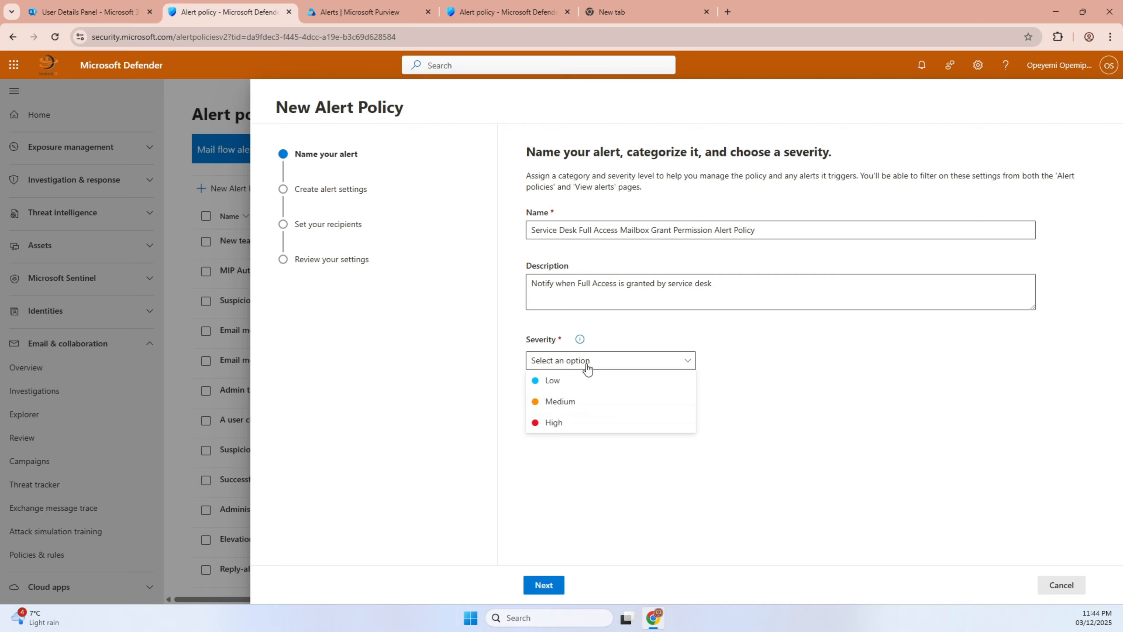
click(568, 402)
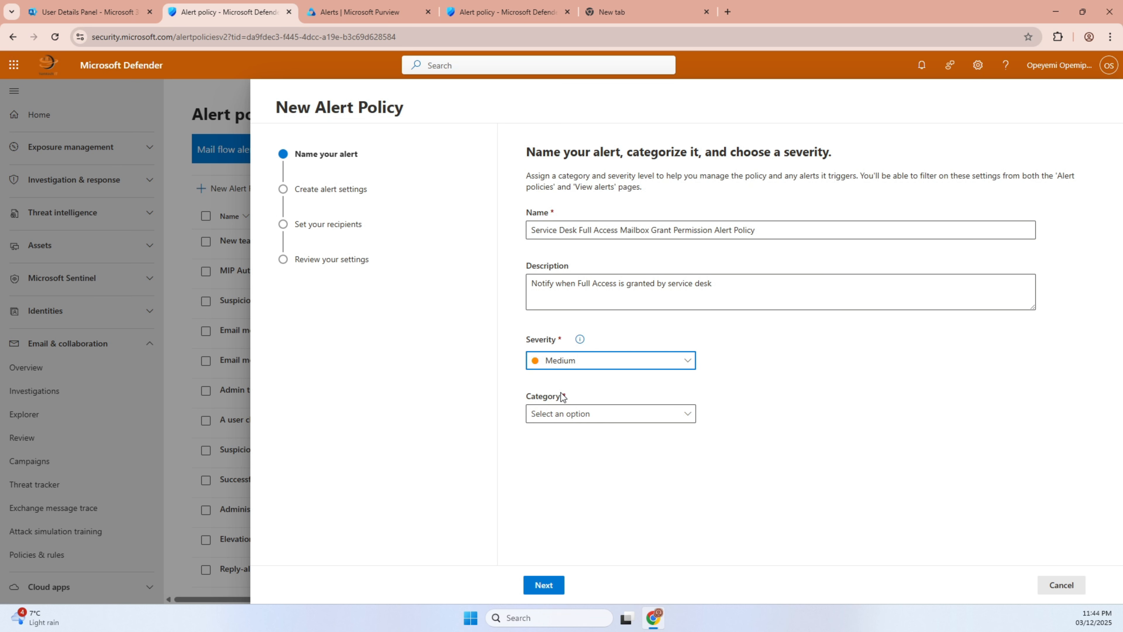
click(574, 416)
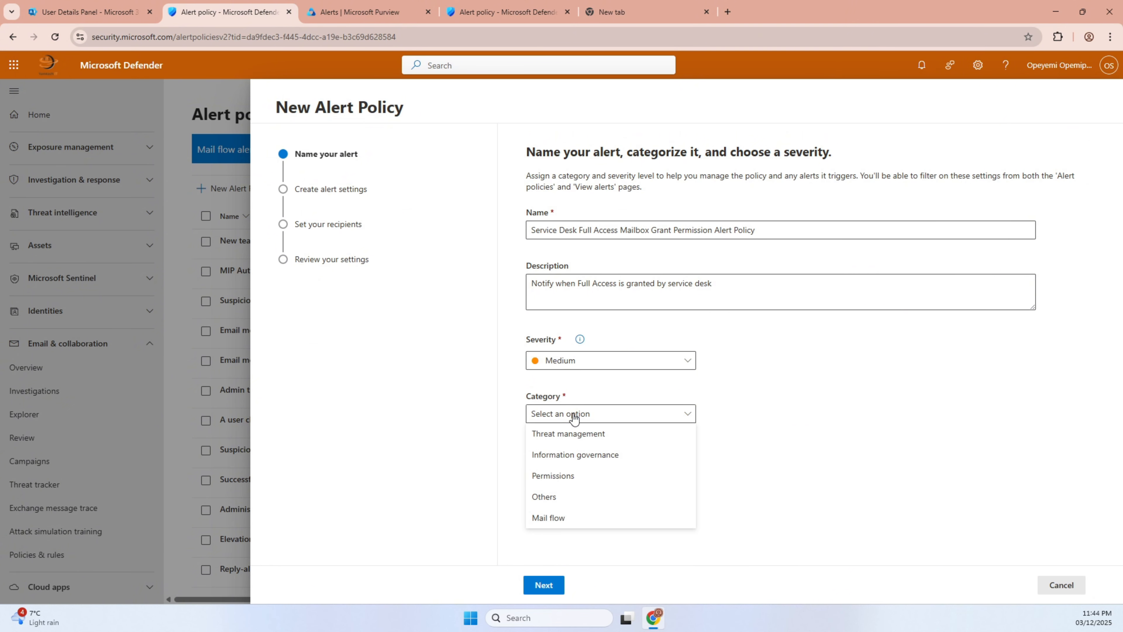
click(554, 476)
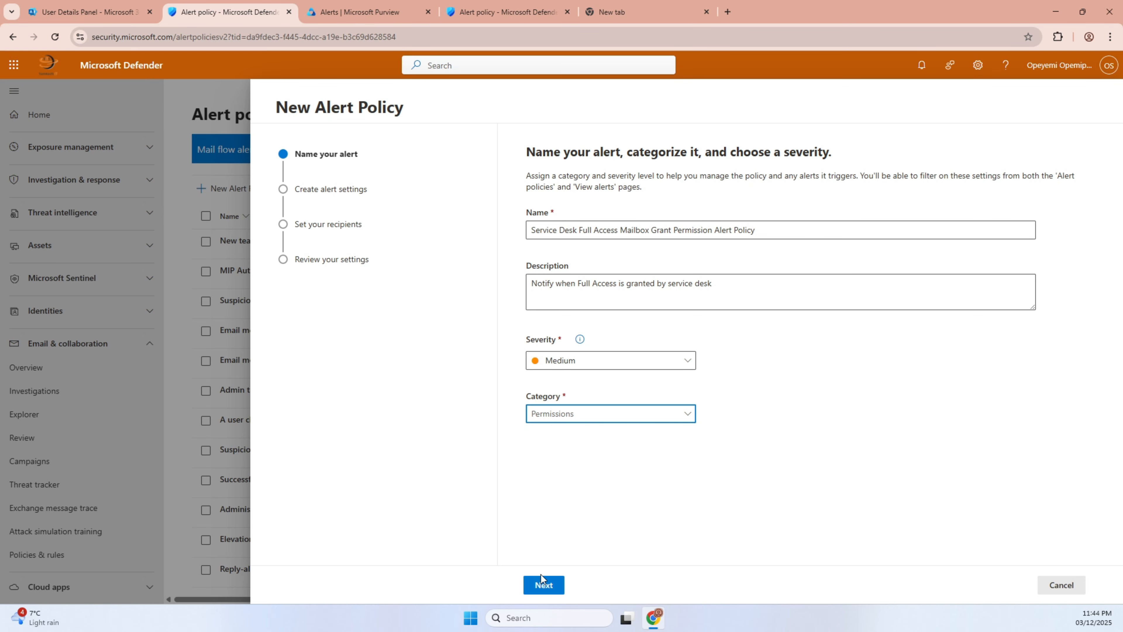
click(543, 586)
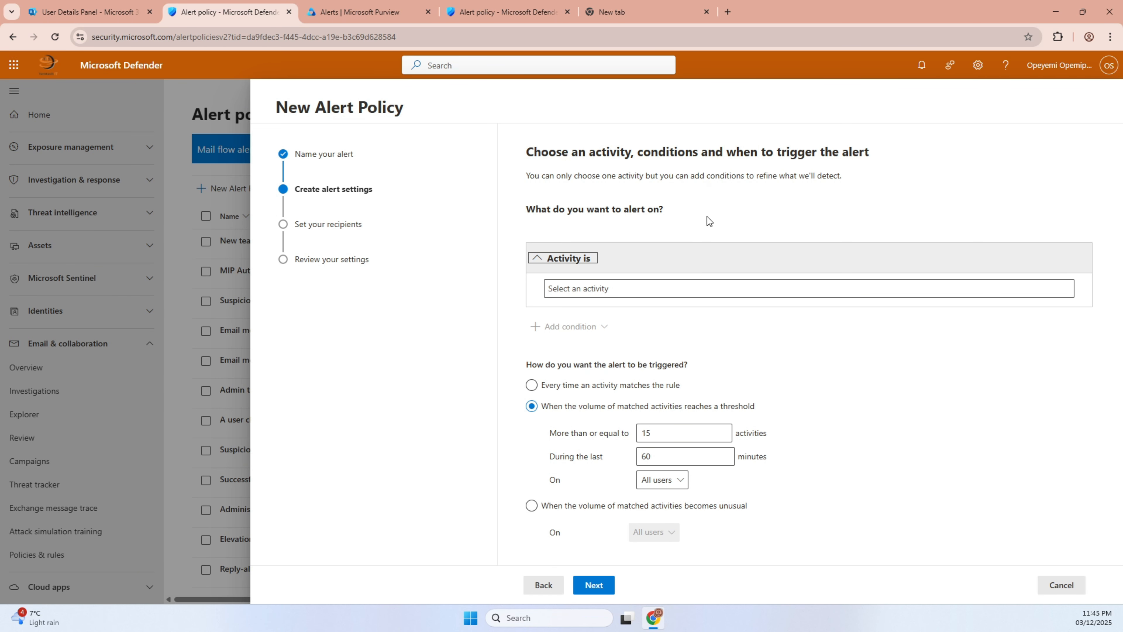
Set the activity that triggers the alert to "Granted mailbox permission"
click(588, 293)
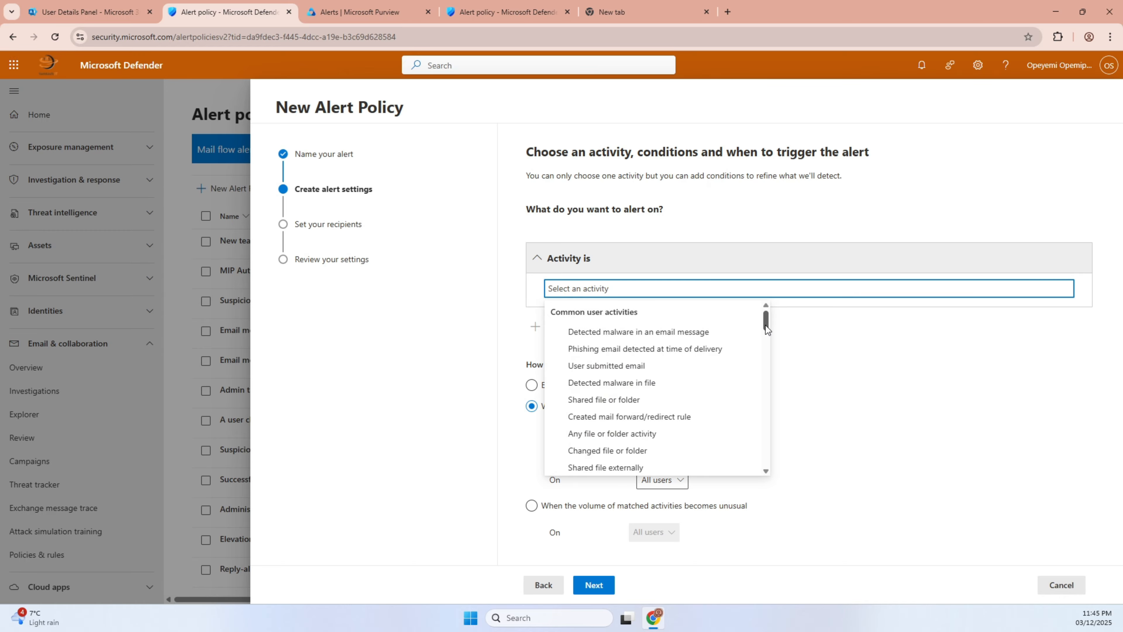
drag(764, 325, 768, 345)
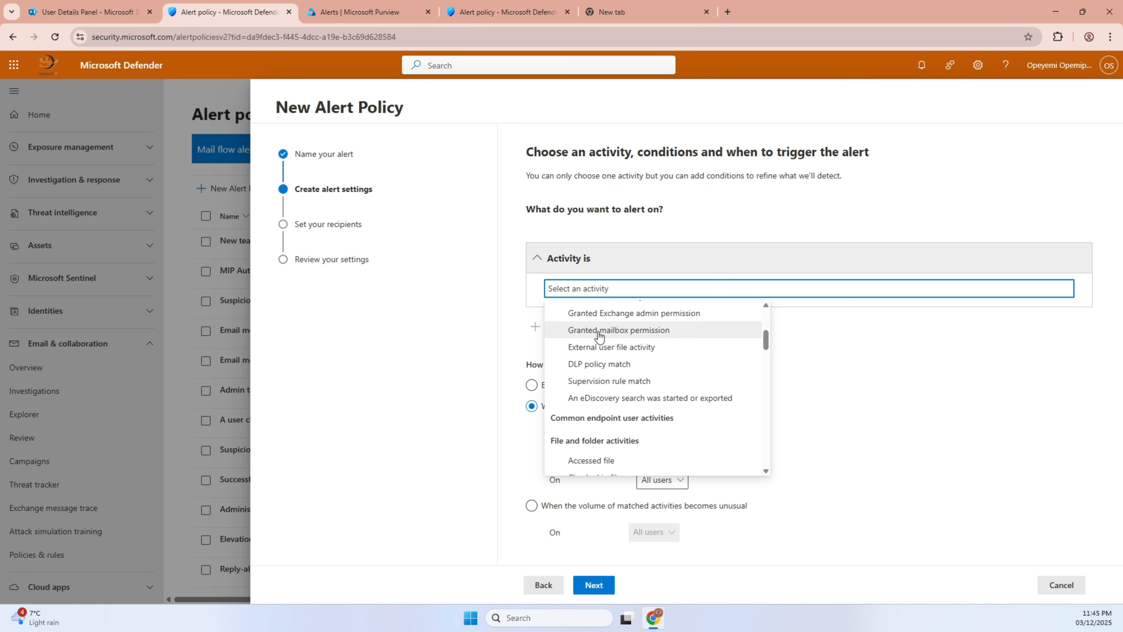
click(672, 332)
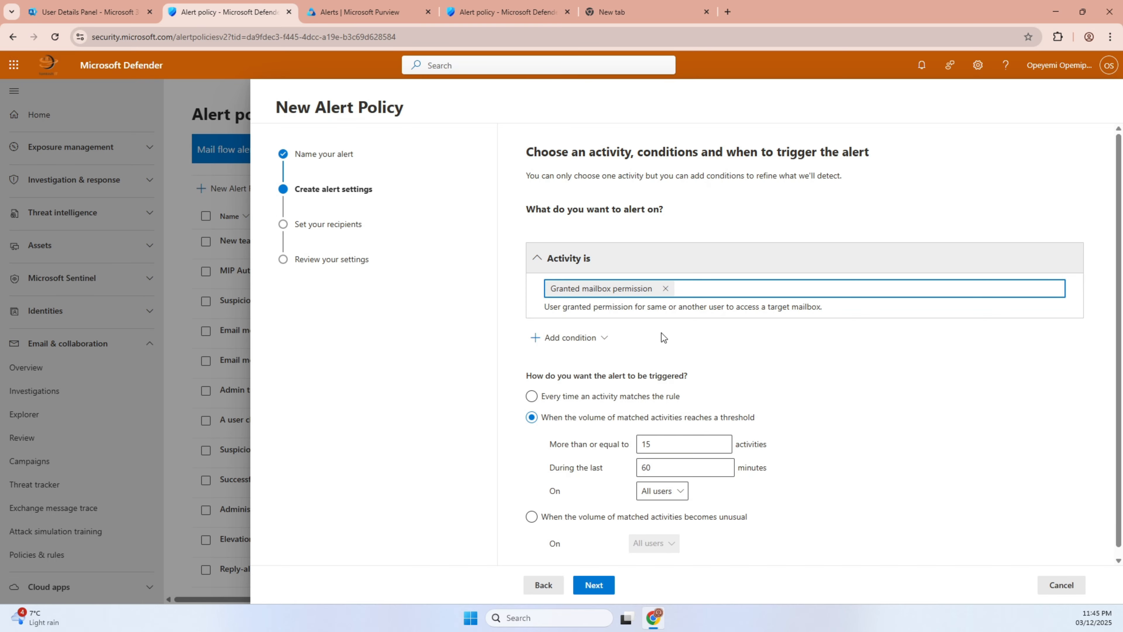
Add a "User: User is" condition set to Equal and choose the service desk user's account for it
click(568, 342)
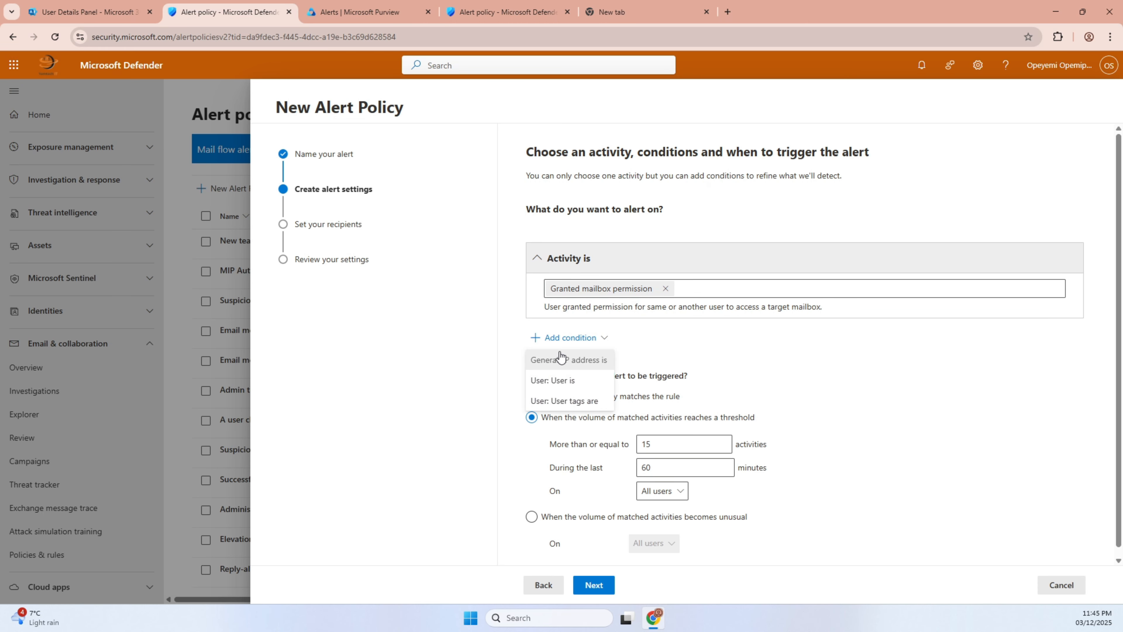
click(548, 381)
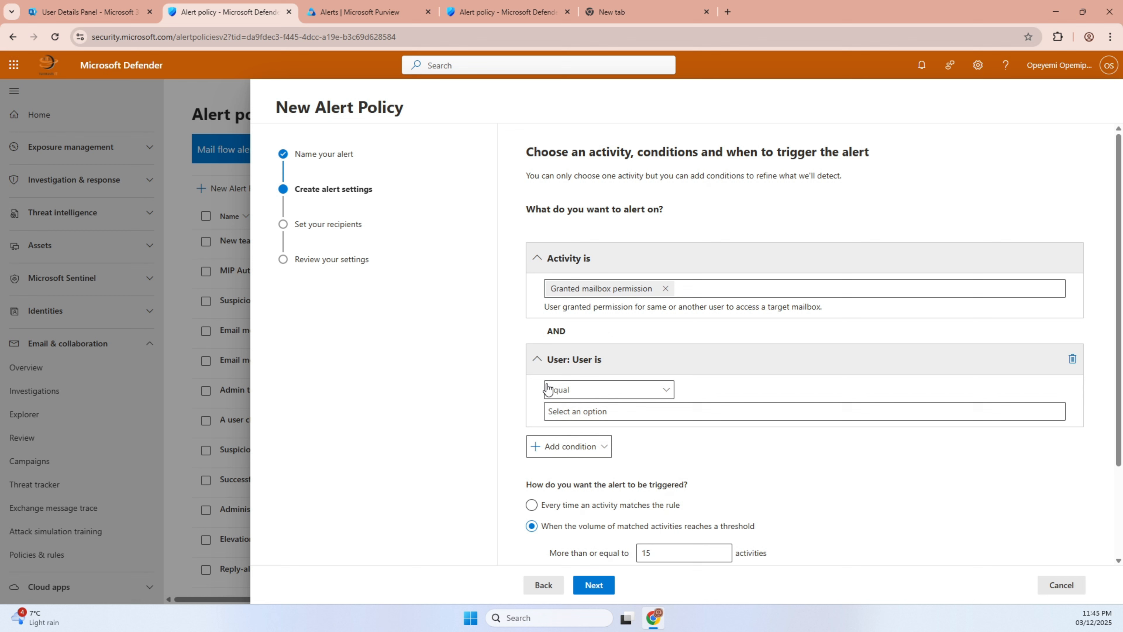
click(595, 412)
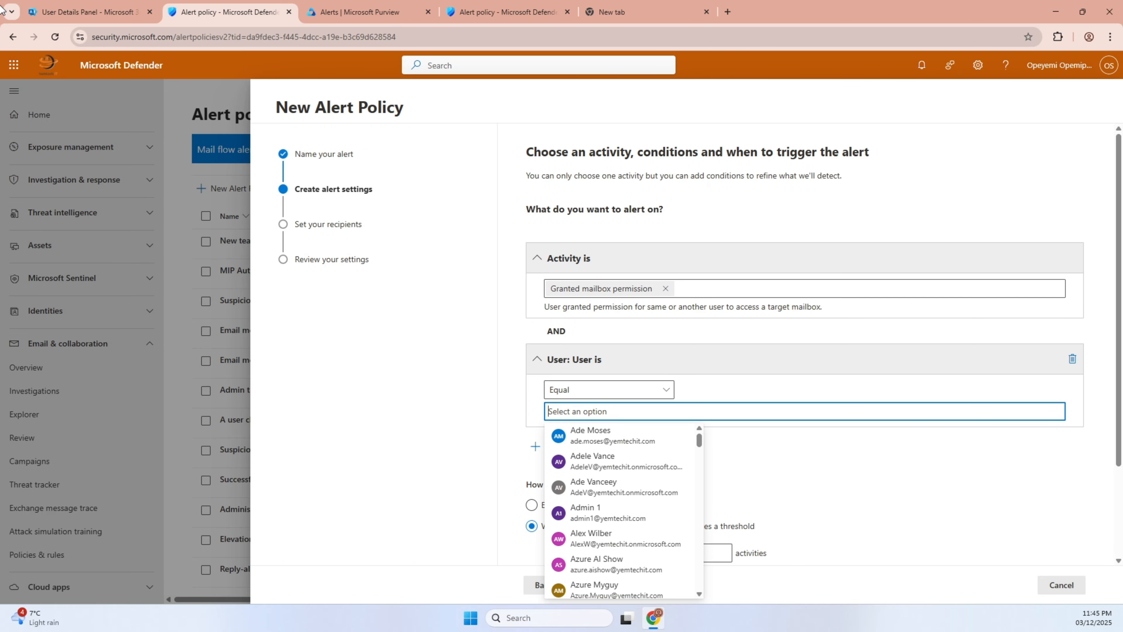
click(80, 12)
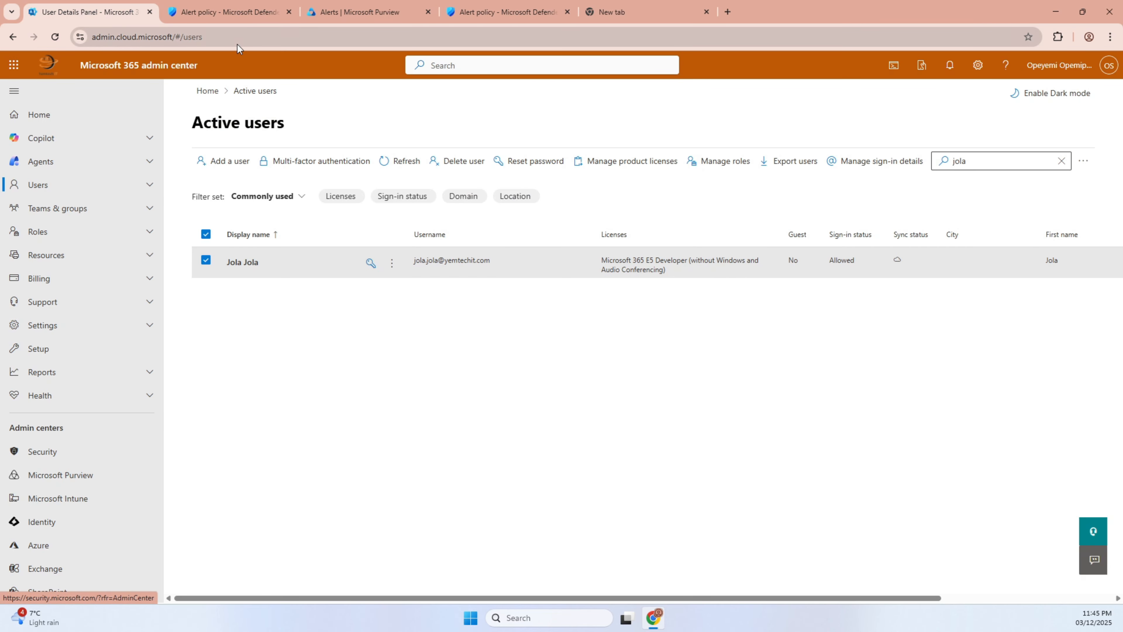
click(350, 13)
click(233, 12)
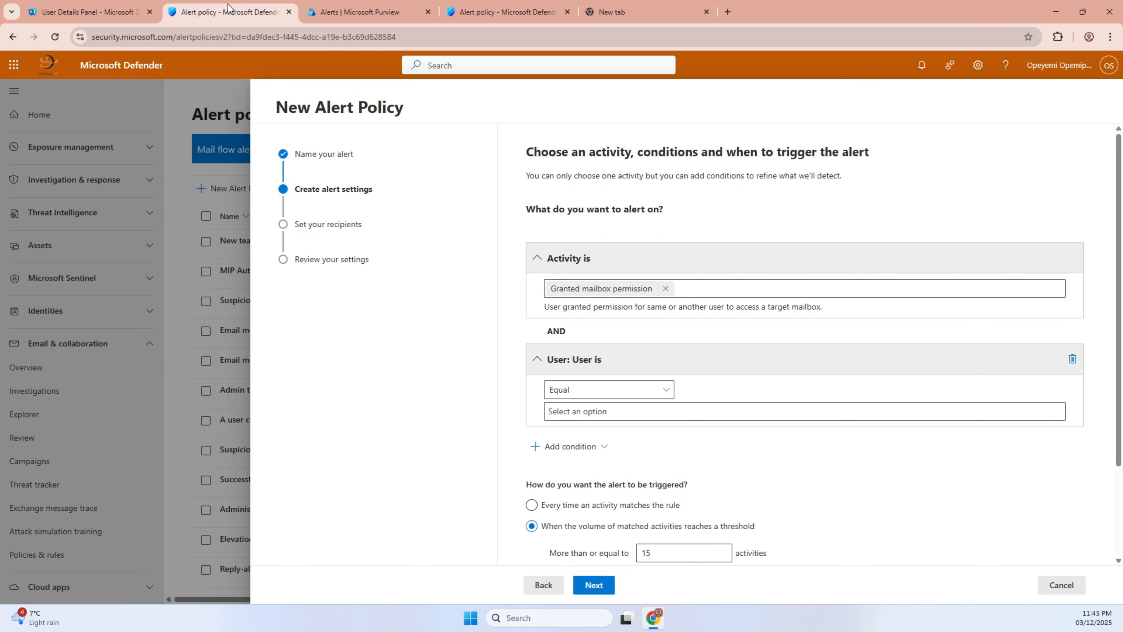
click(577, 411)
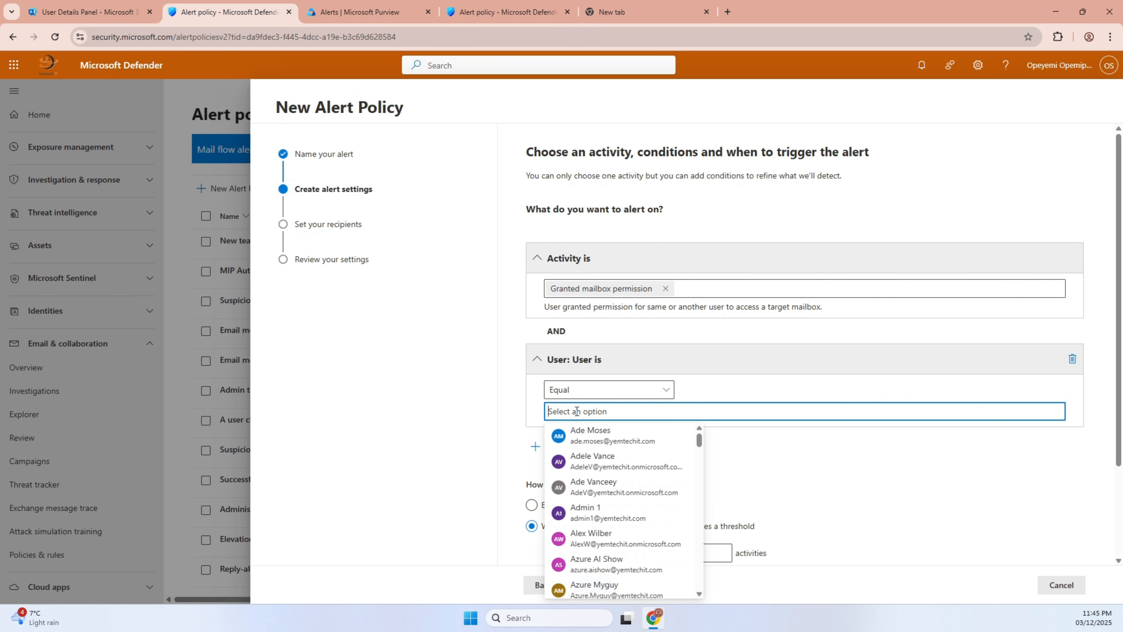
text(jola)
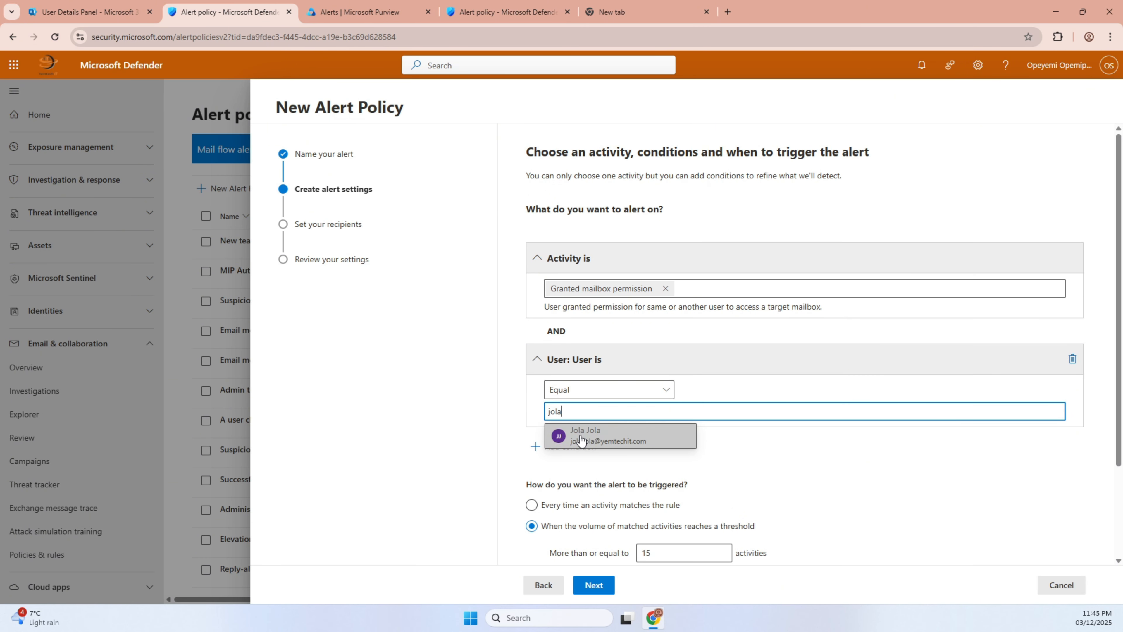
click(579, 437)
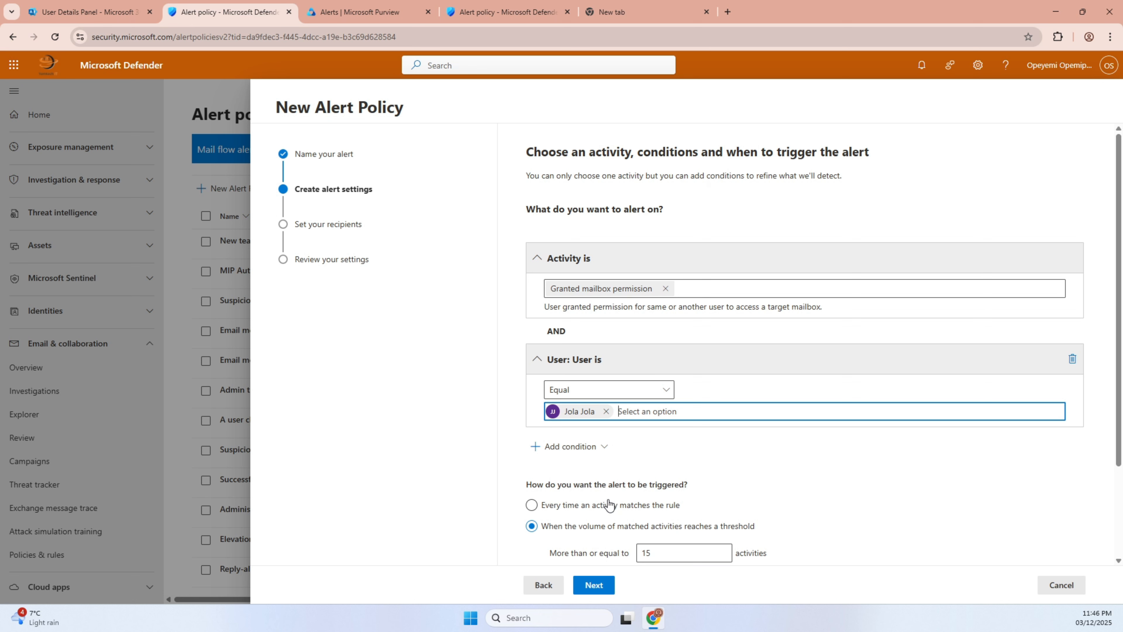
Set the alert to trigger every time an activity matches the rule, and continue to the recipient settings
scroll(604, 513, down, 3)
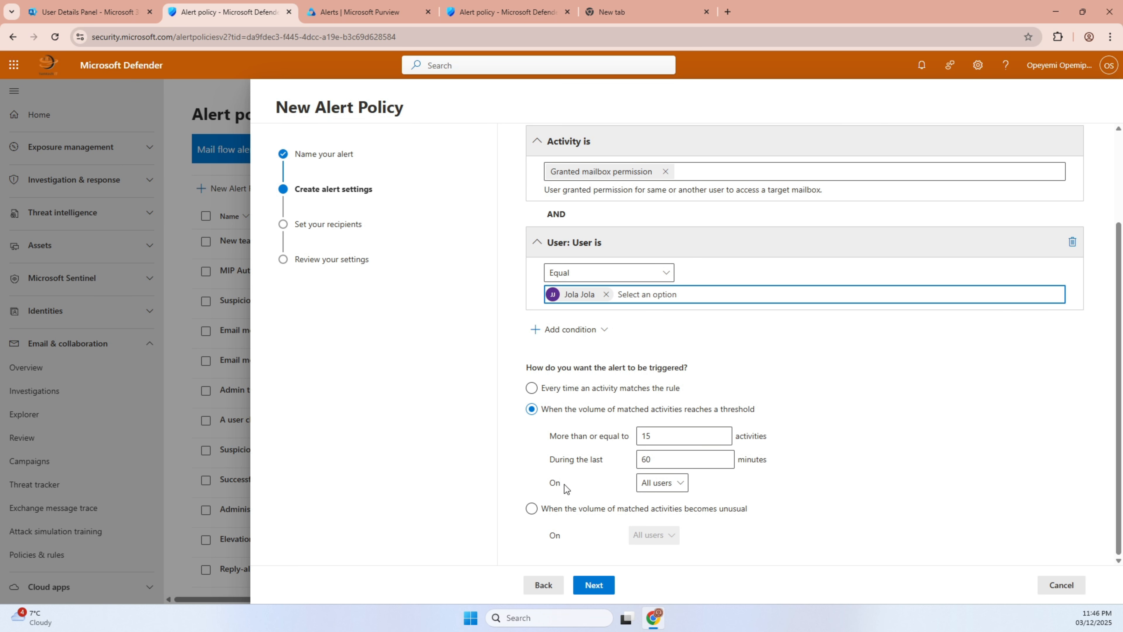
click(655, 485)
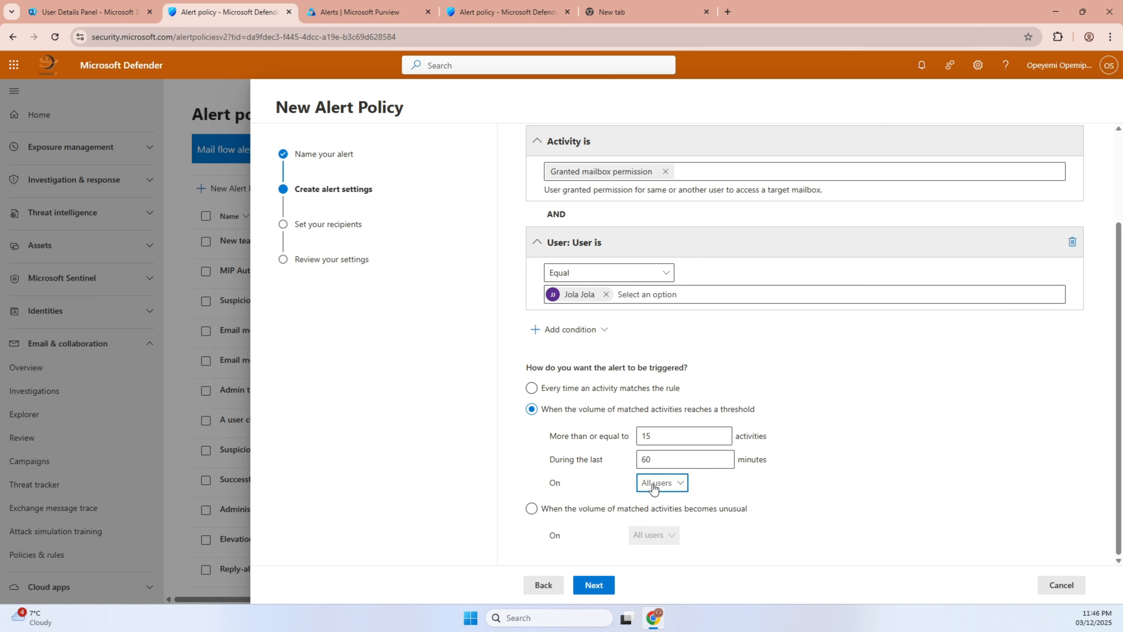
click(654, 485)
click(655, 484)
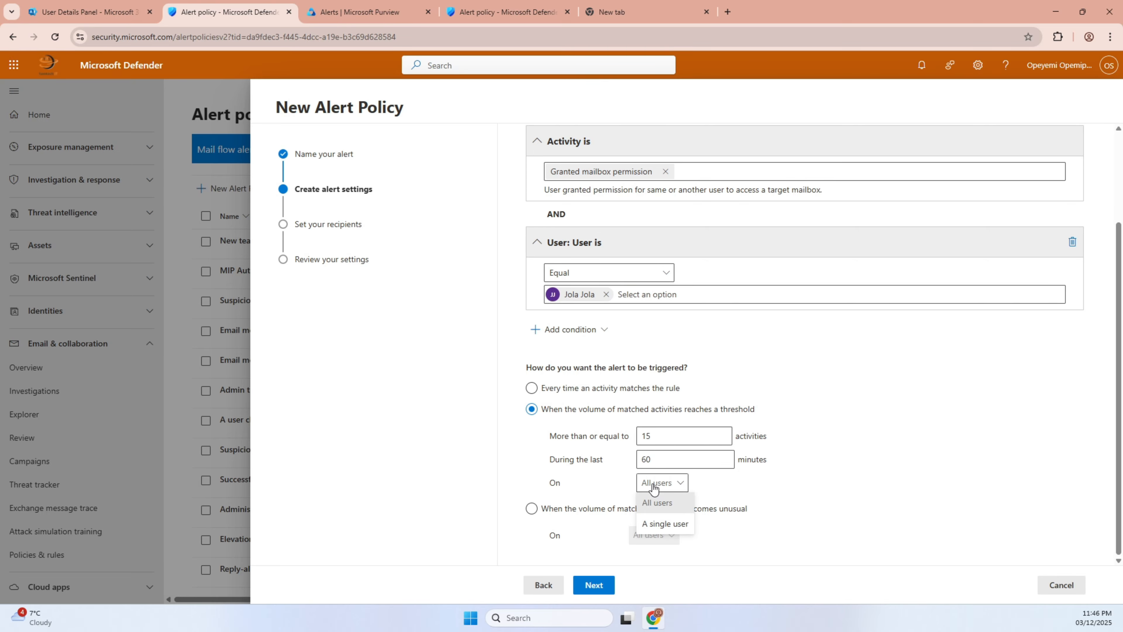
click(655, 484)
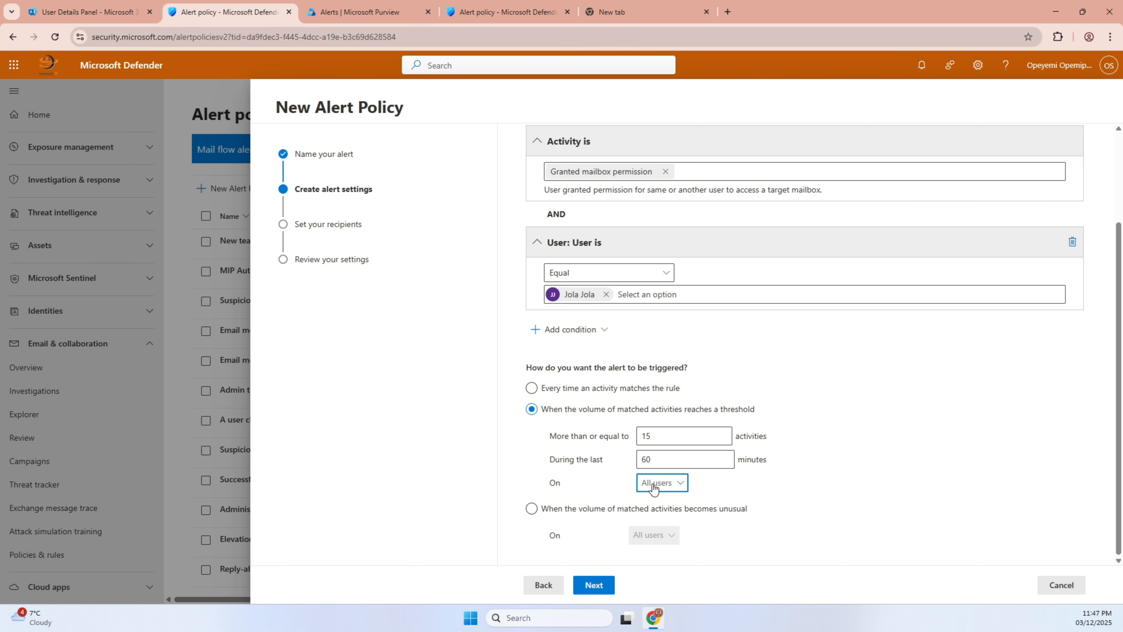
click(552, 391)
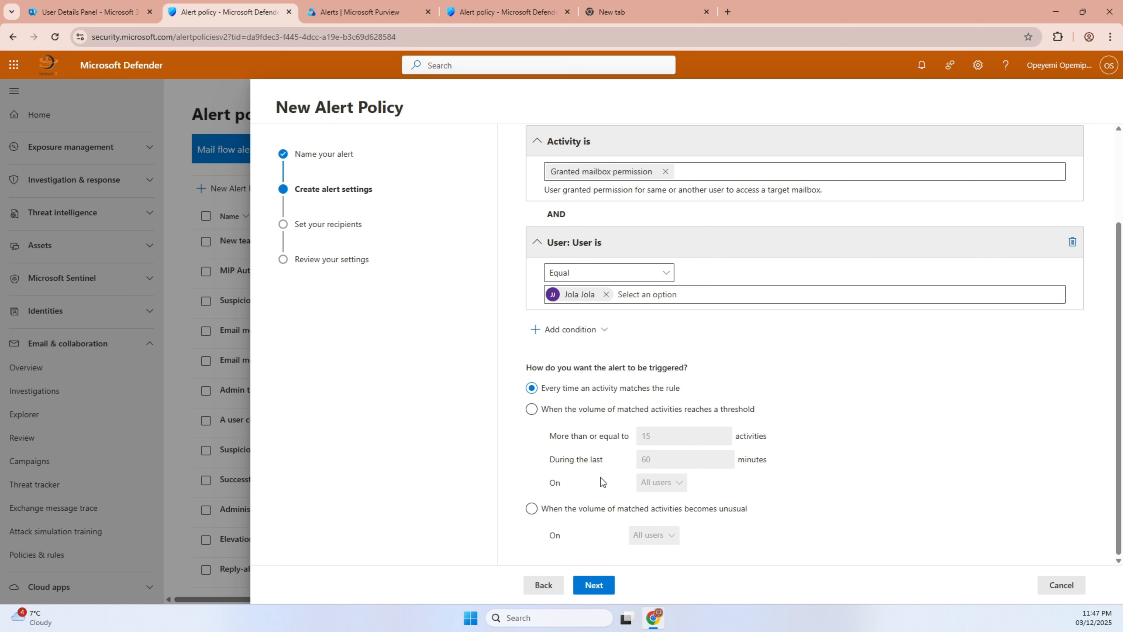
click(589, 586)
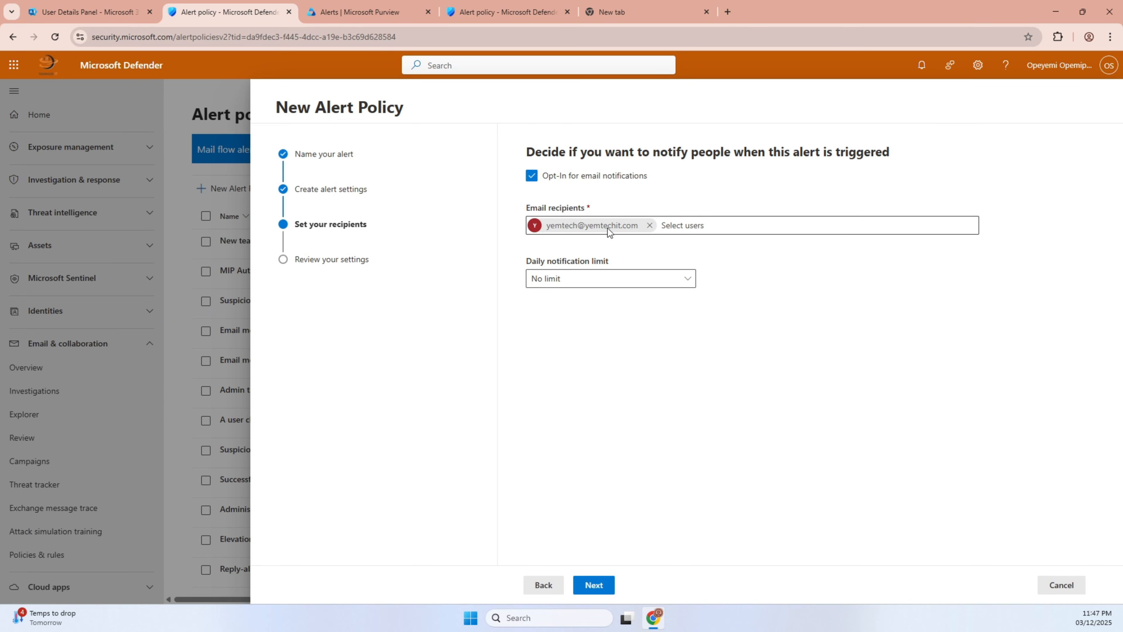
Add a second administrator account as email recipient, keep the daily notification limit at No limit, and continue to the review
click(696, 223)
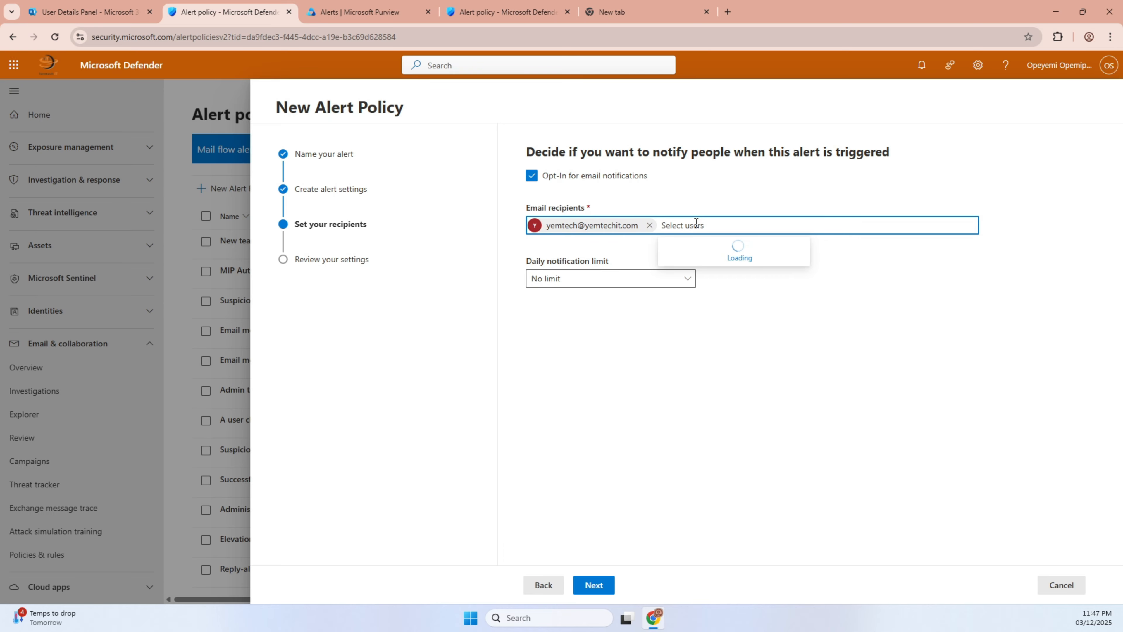
text(opeyemi)
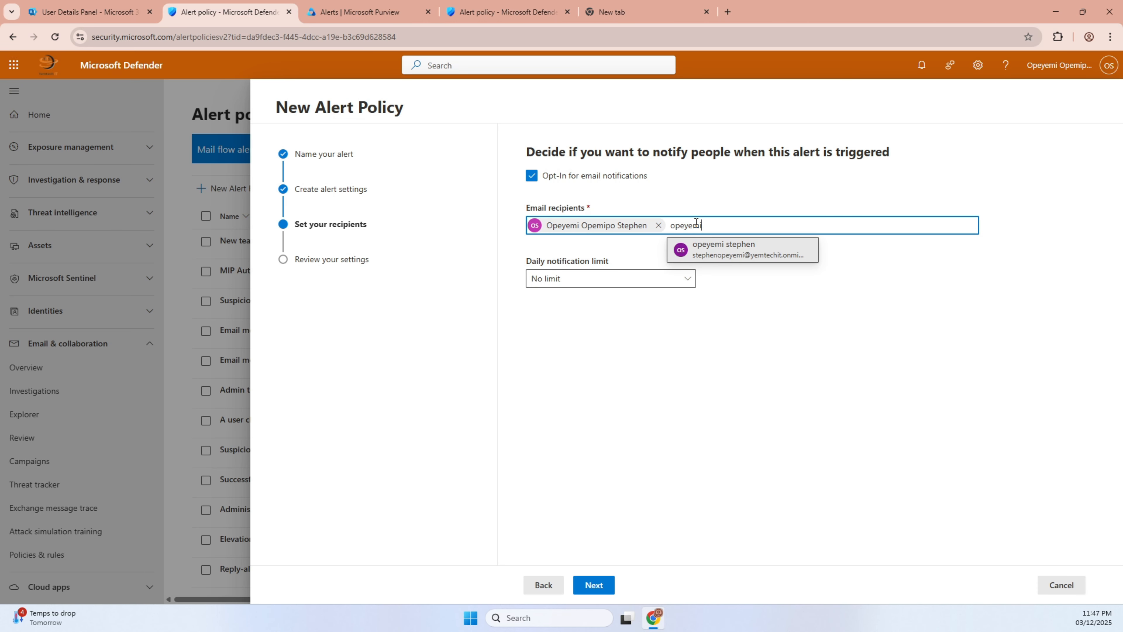
click(712, 247)
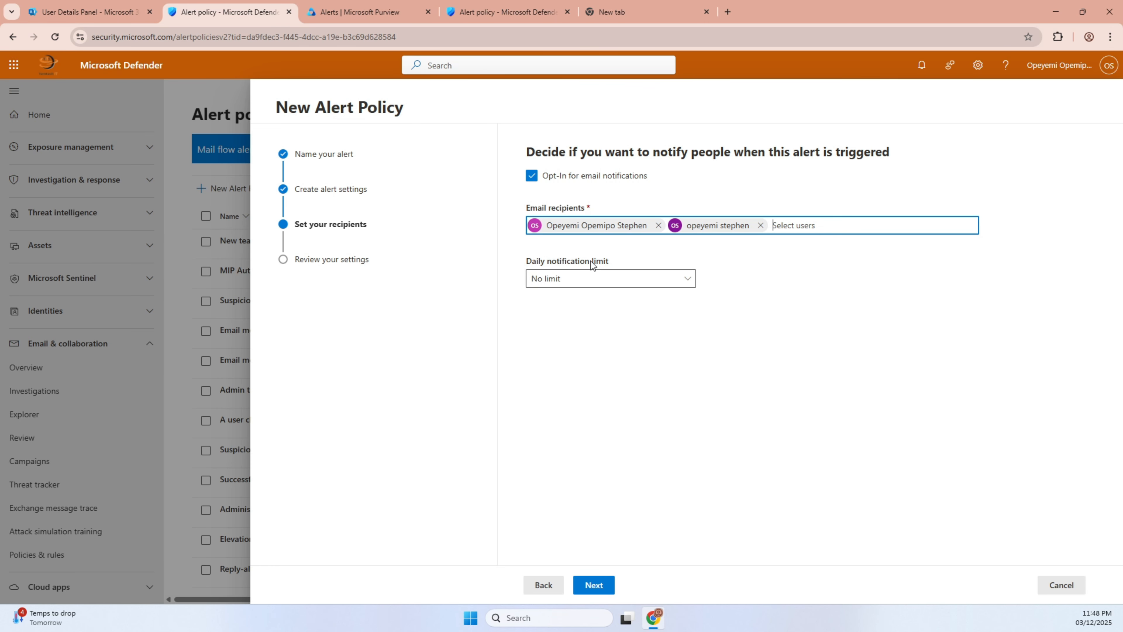
click(618, 281)
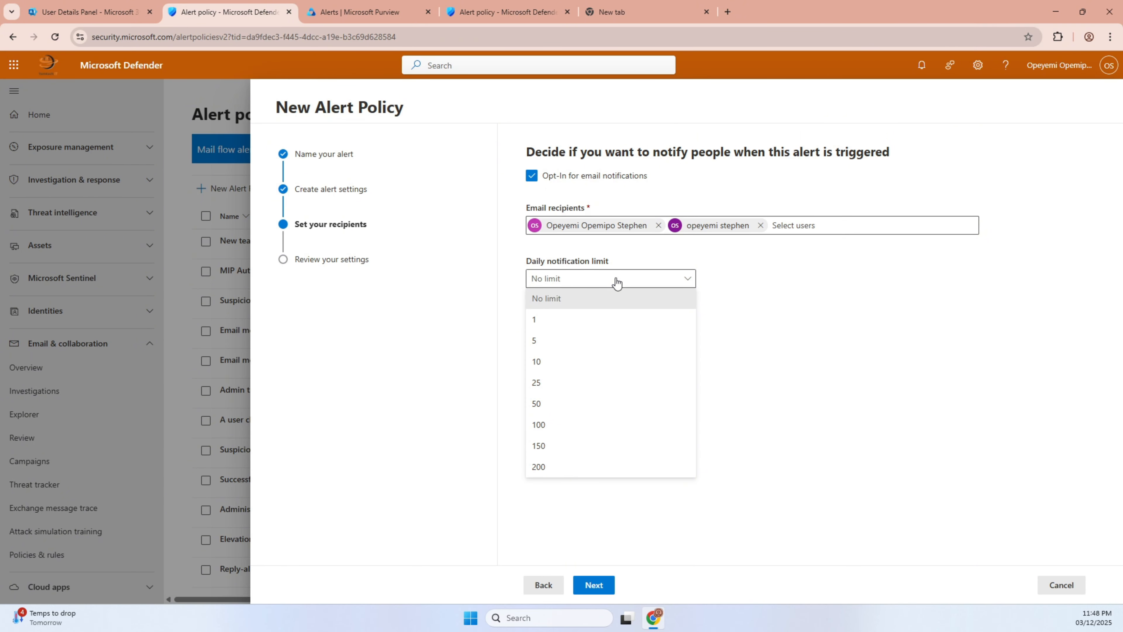
click(552, 301)
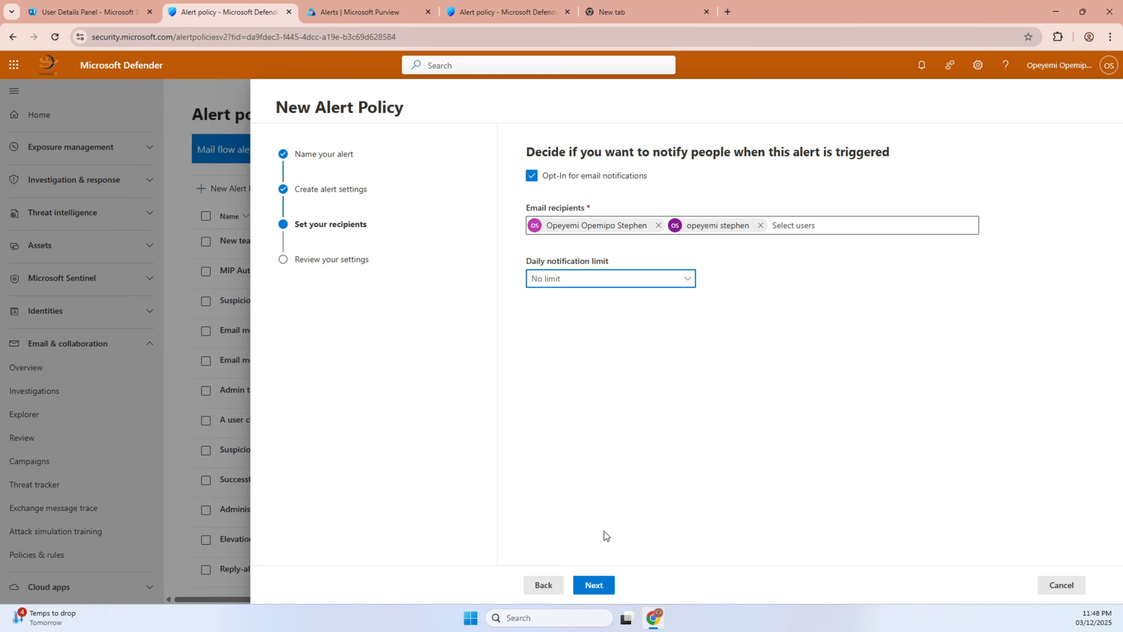
click(587, 586)
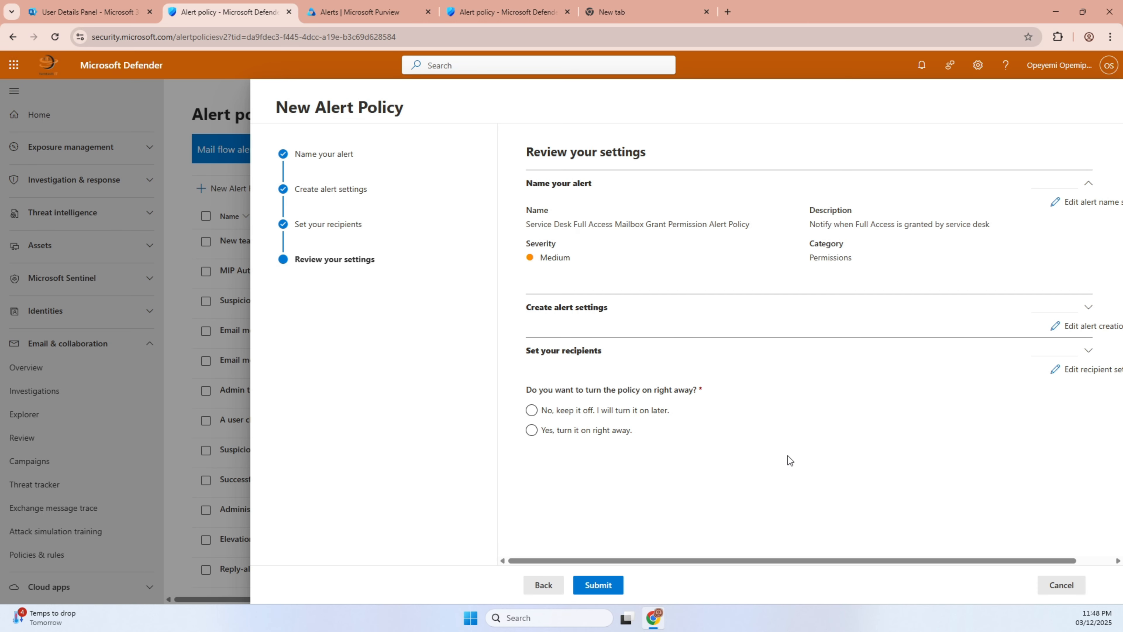
Choose to turn the policy on right away, submit it, and close the finished policy wizard
click(561, 416)
click(578, 434)
click(598, 586)
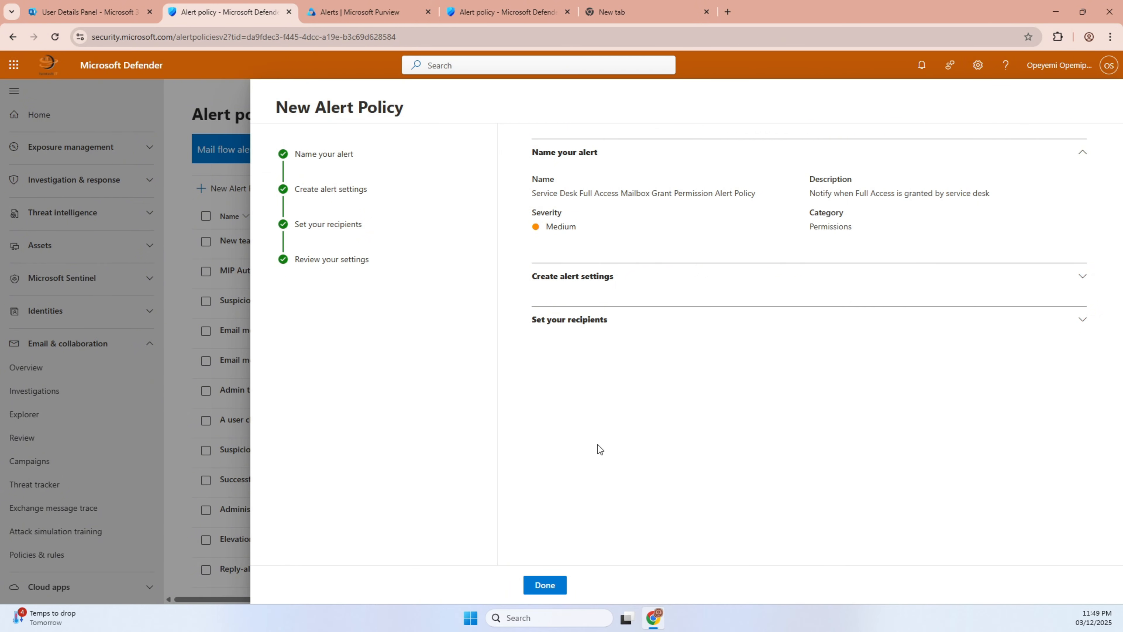
click(544, 584)
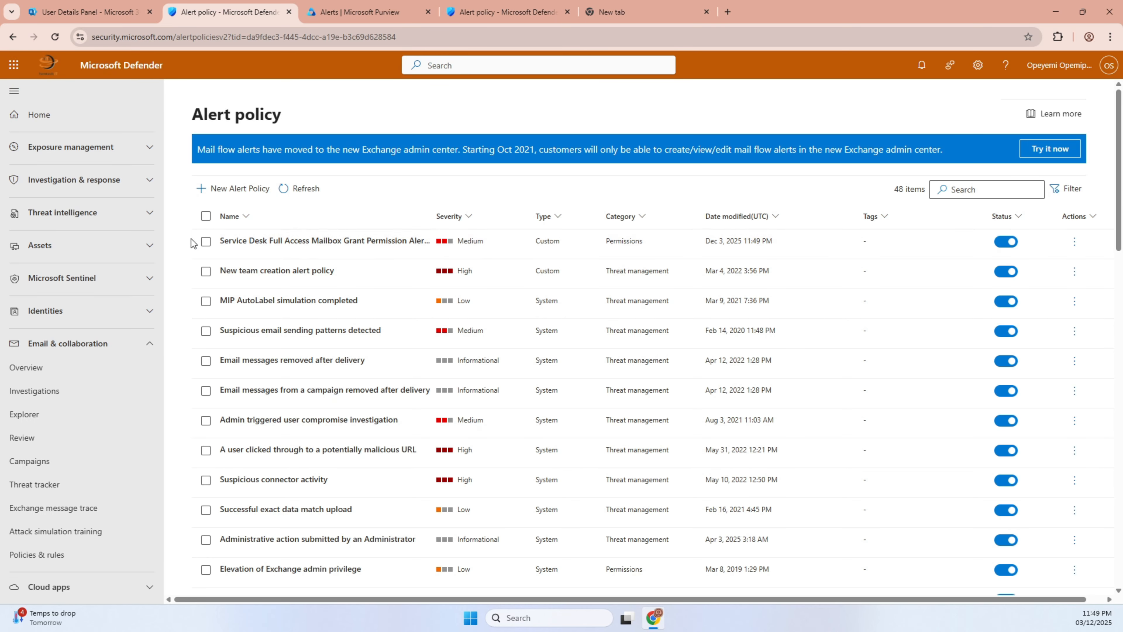
Check the actions available for the new service desk alert policy in the policy list
click(1075, 244)
click(1075, 243)
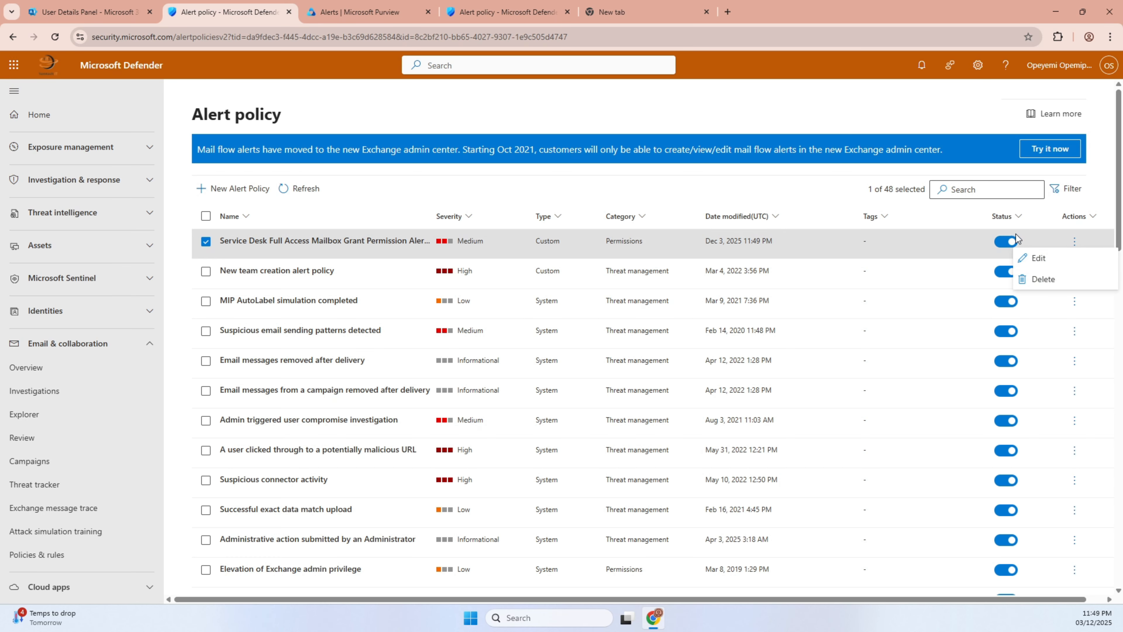
click(781, 117)
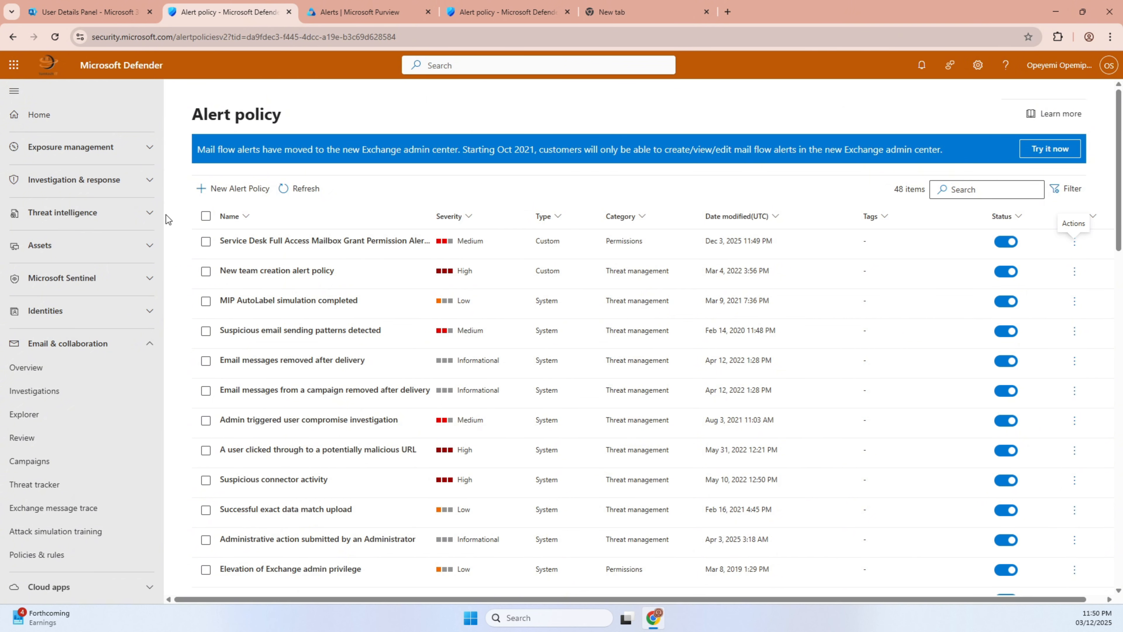
Return to the Microsoft 365 admin center, open an Incognito window, and load admin.cloud.microsoft.com there
click(109, 13)
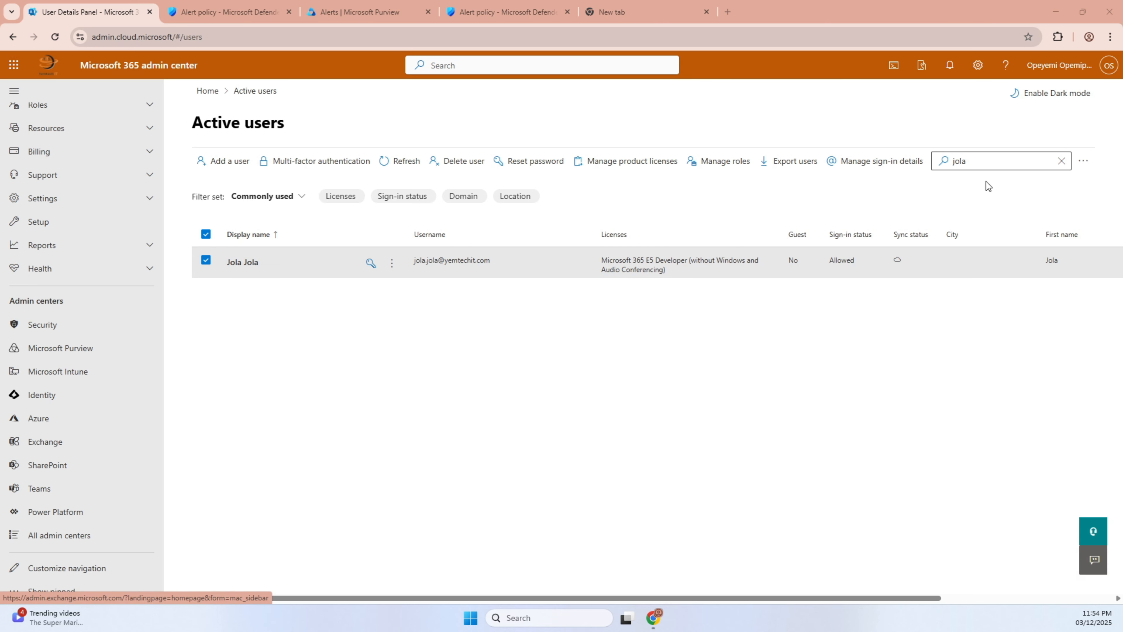
click(1110, 36)
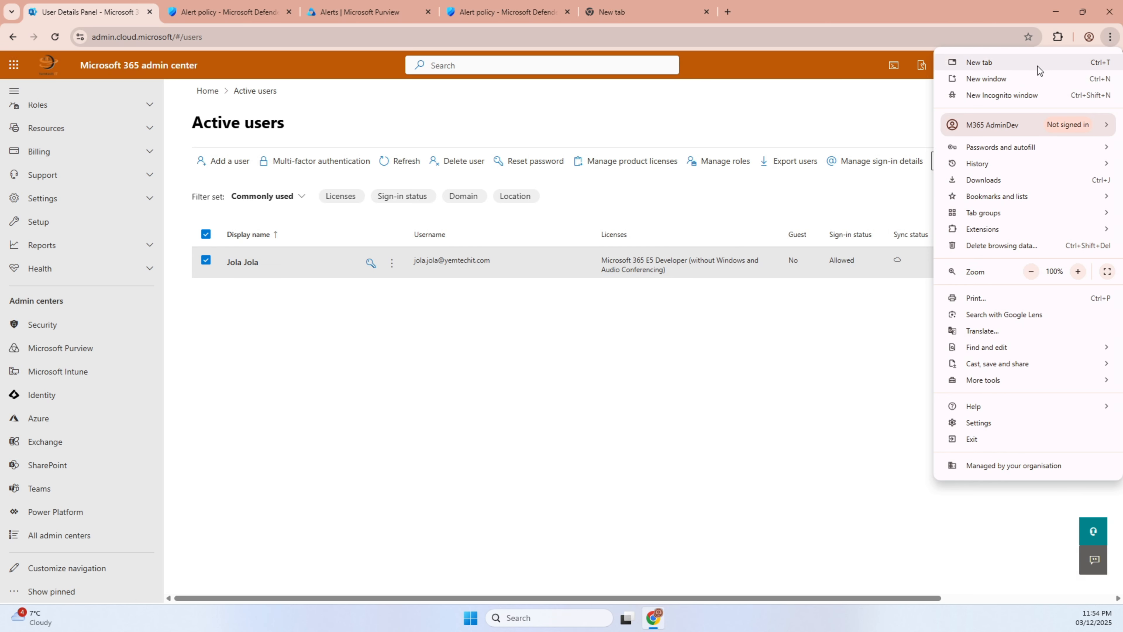
click(986, 95)
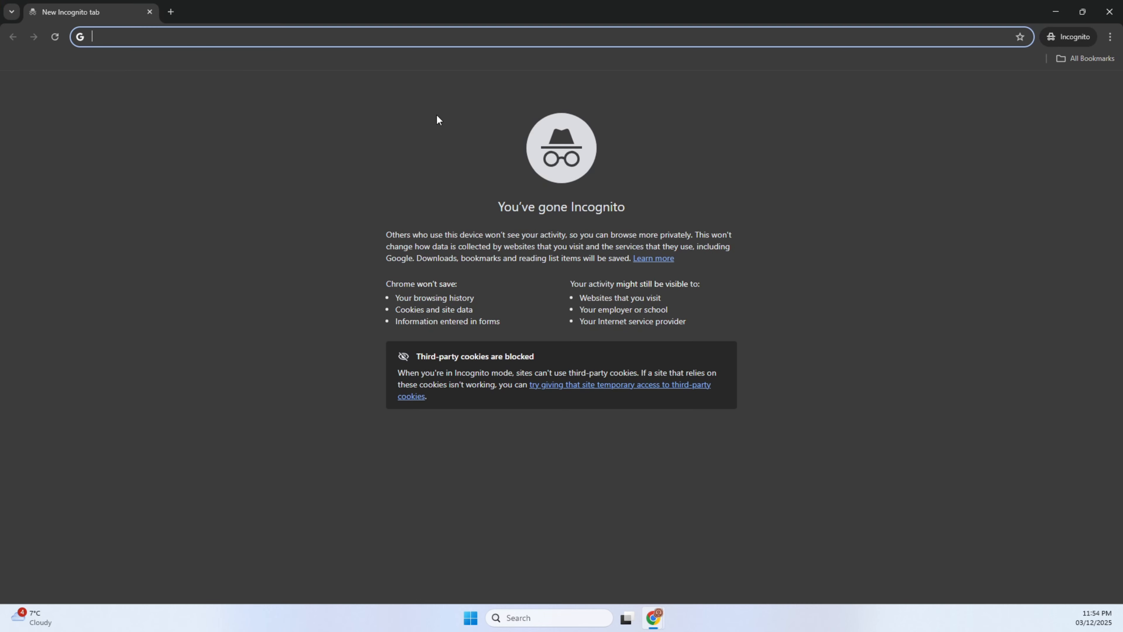
text(admin.cloud.microsoft.com)
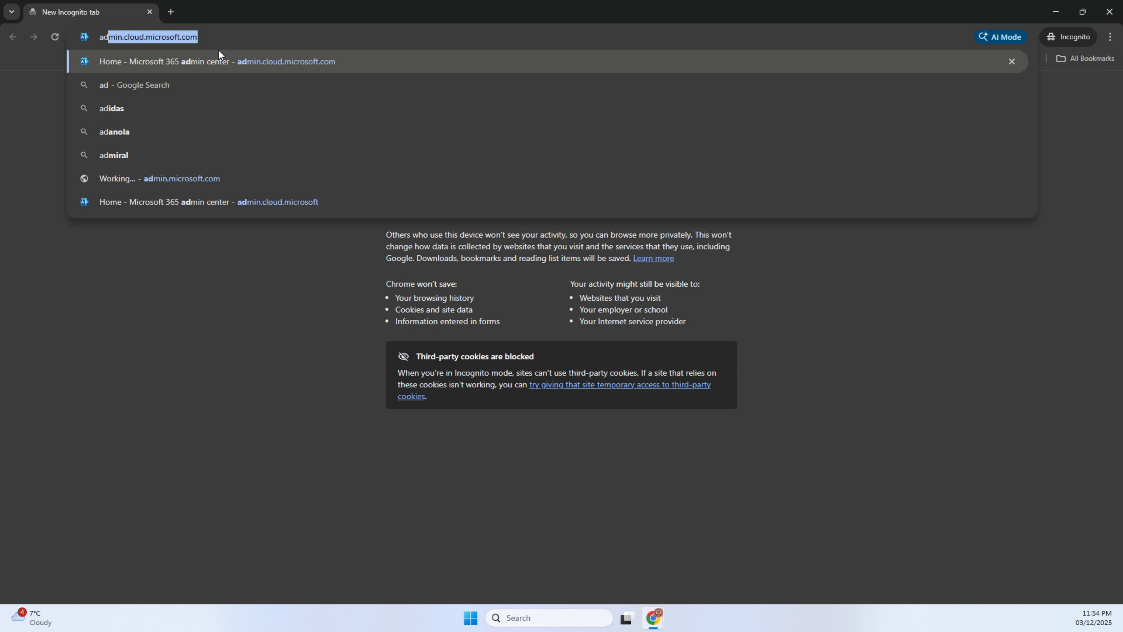
key(Return)
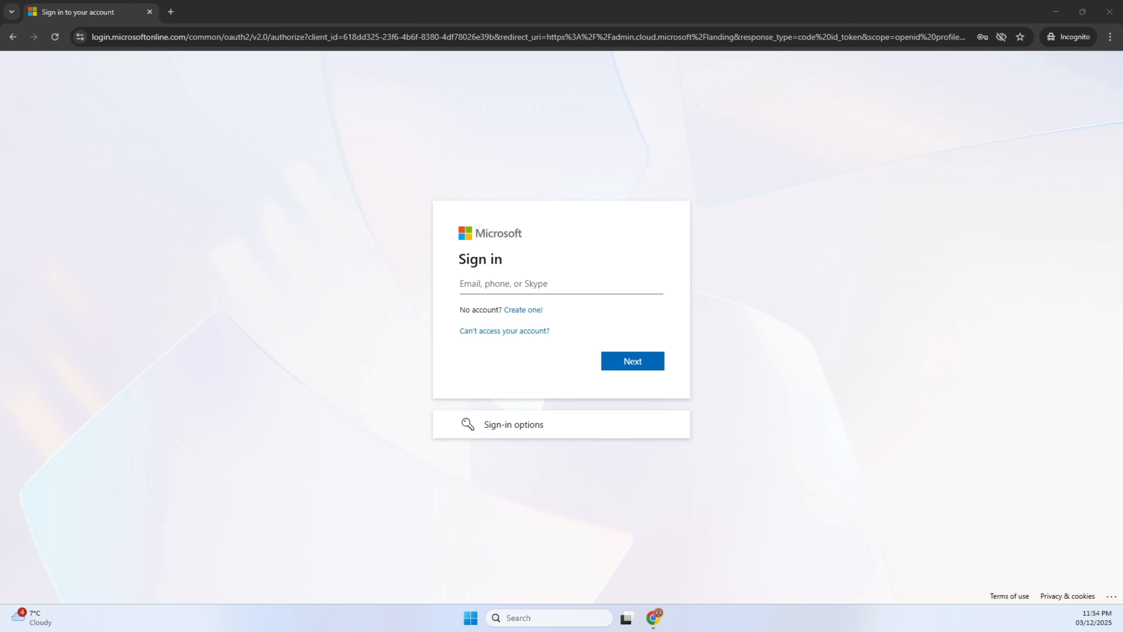
Sign in with the service desk user's email and account password, and decline to stay signed in
click(470, 284)
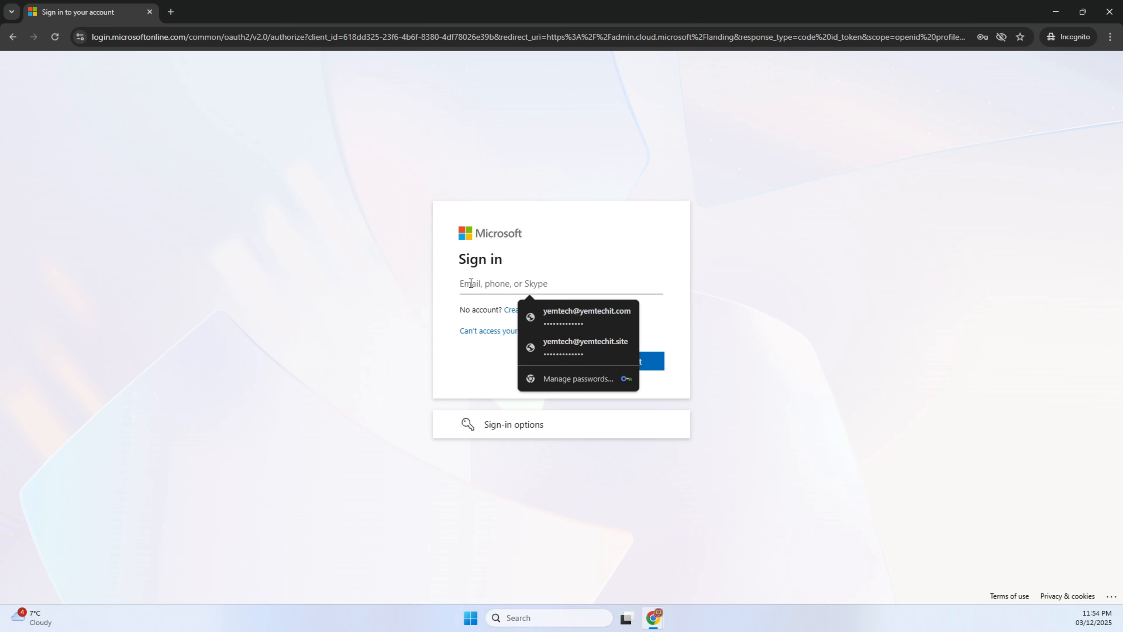
key(ctrl+v)
click(619, 361)
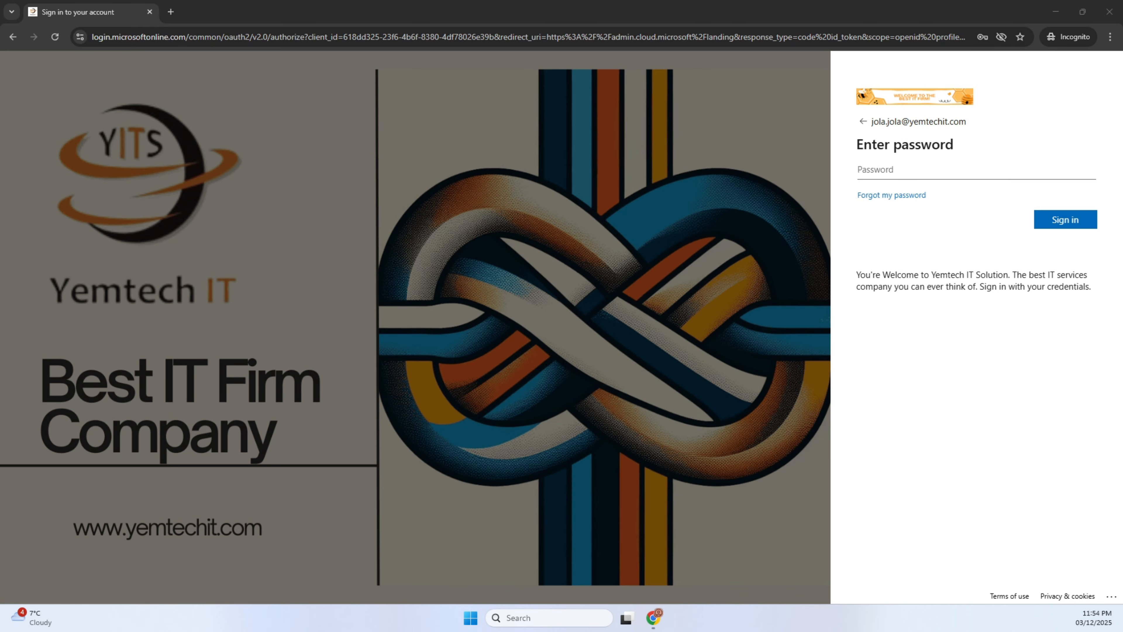
click(928, 171)
key(ctrl+v)
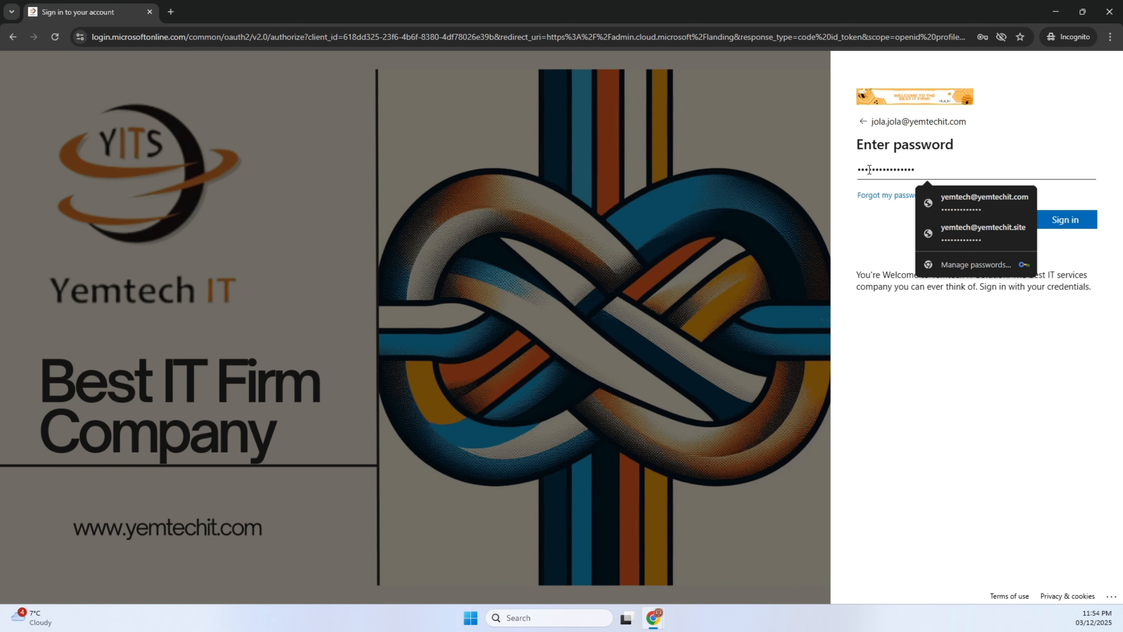
click(913, 393)
click(1058, 221)
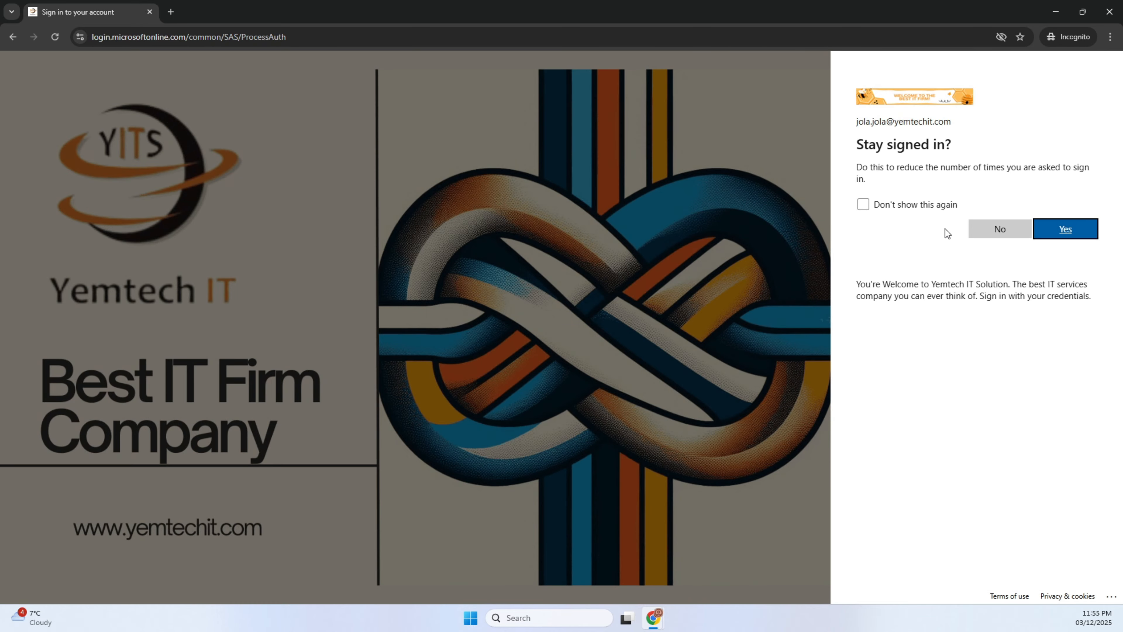
click(986, 230)
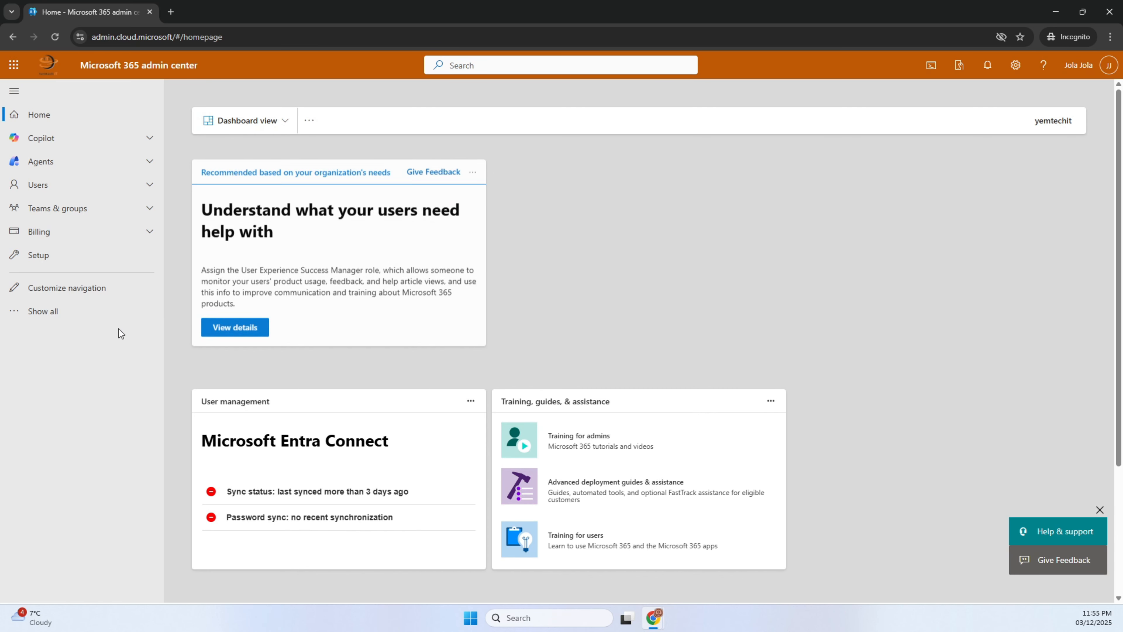
Open the Exchange admin center, dismiss the new menu introduction, and show the list of mailboxes
click(49, 312)
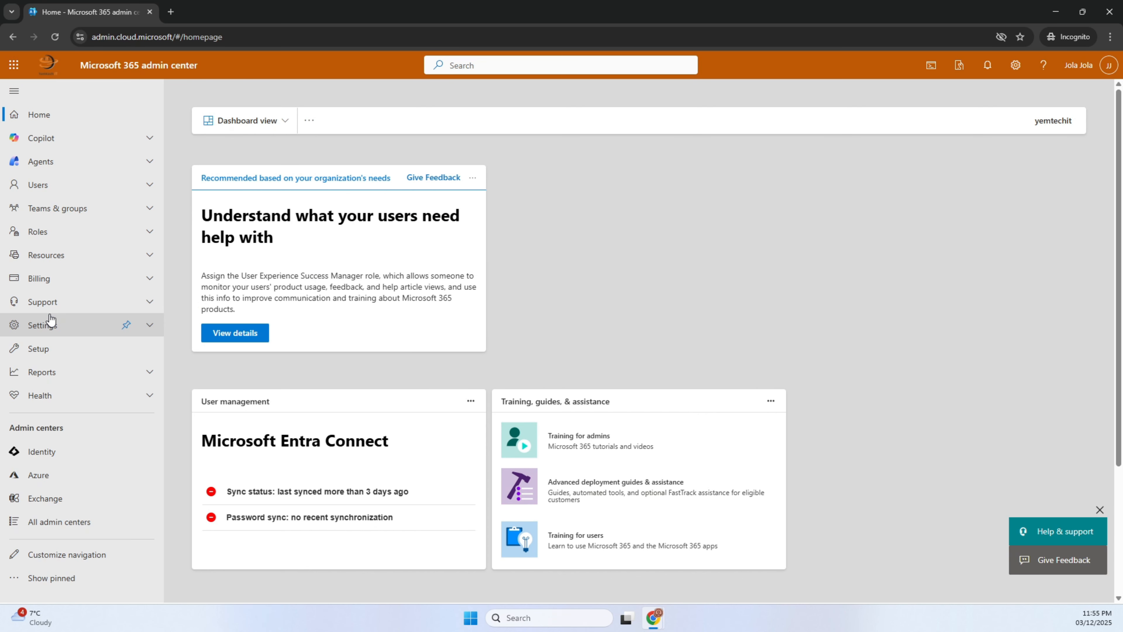
click(48, 506)
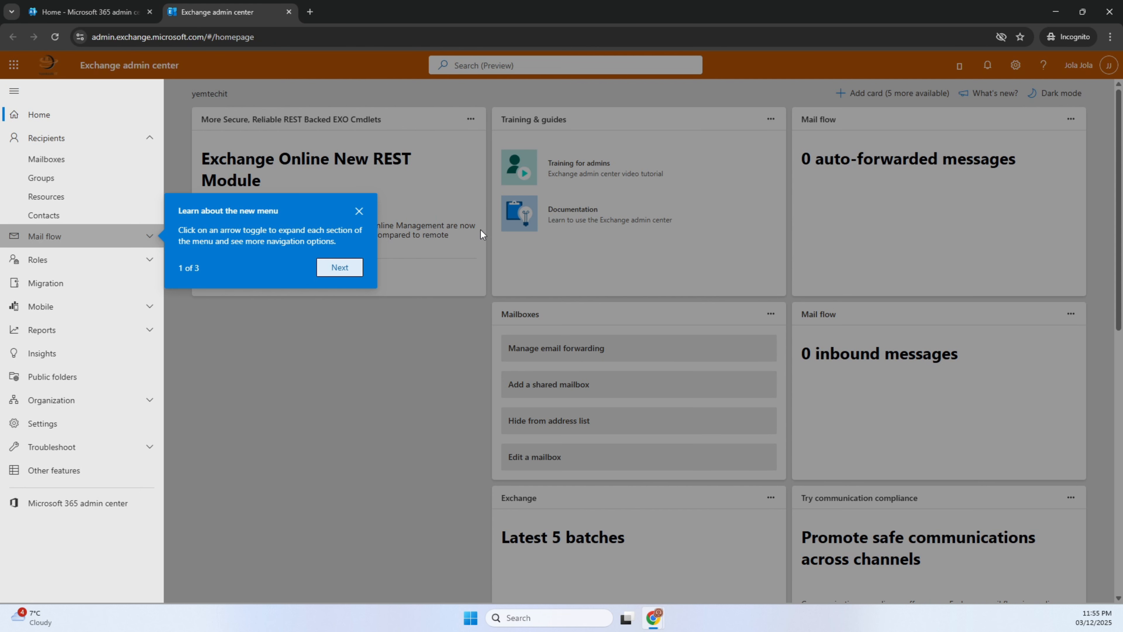
click(359, 212)
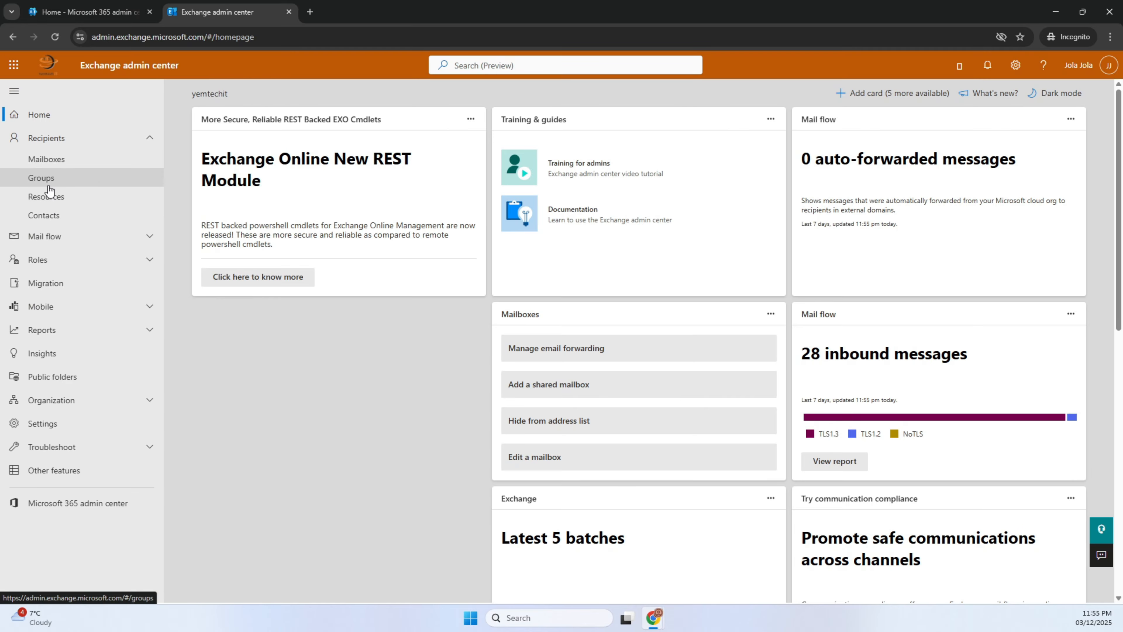
click(50, 161)
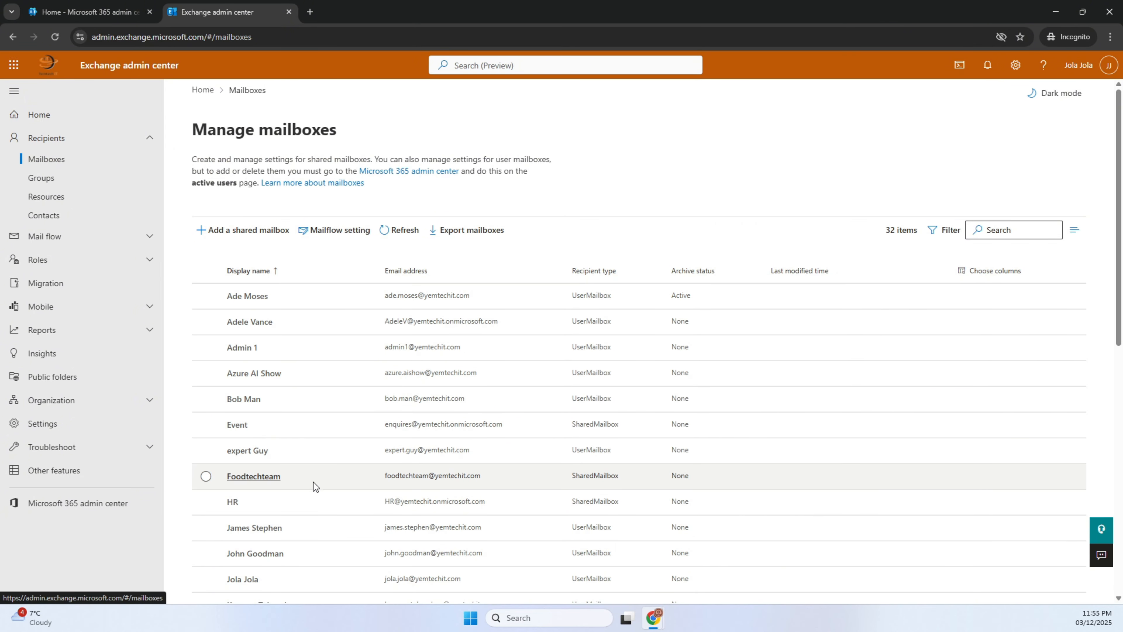
Grant one user the Send as permission on the Foodtechteam shared mailbox, confirm it, and return to the mailbox's delegation settings
click(256, 479)
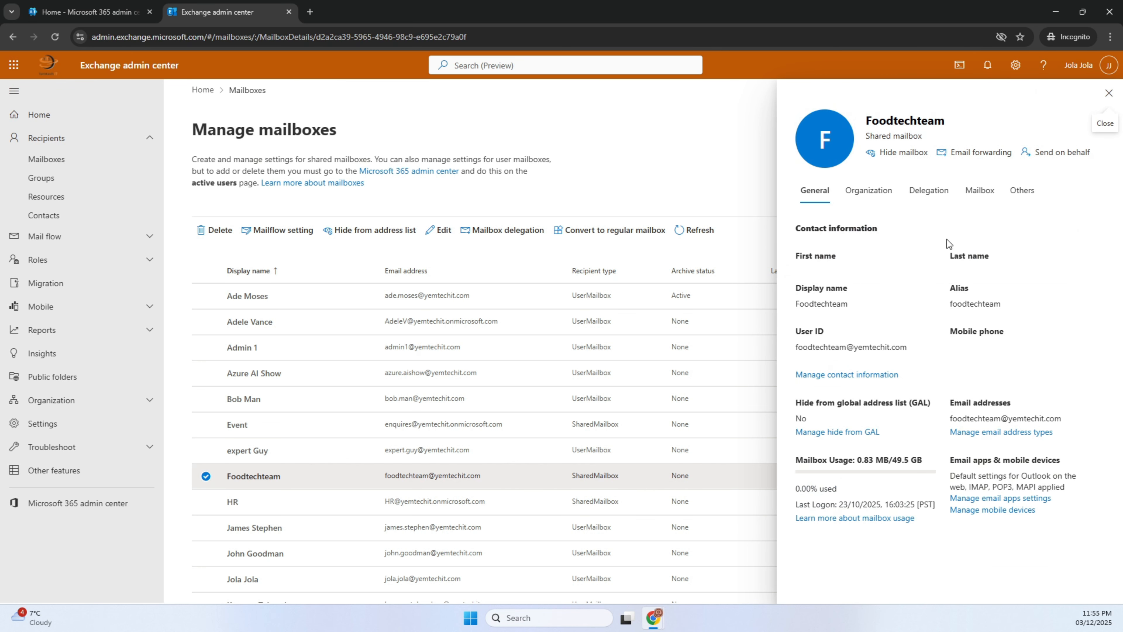
click(916, 195)
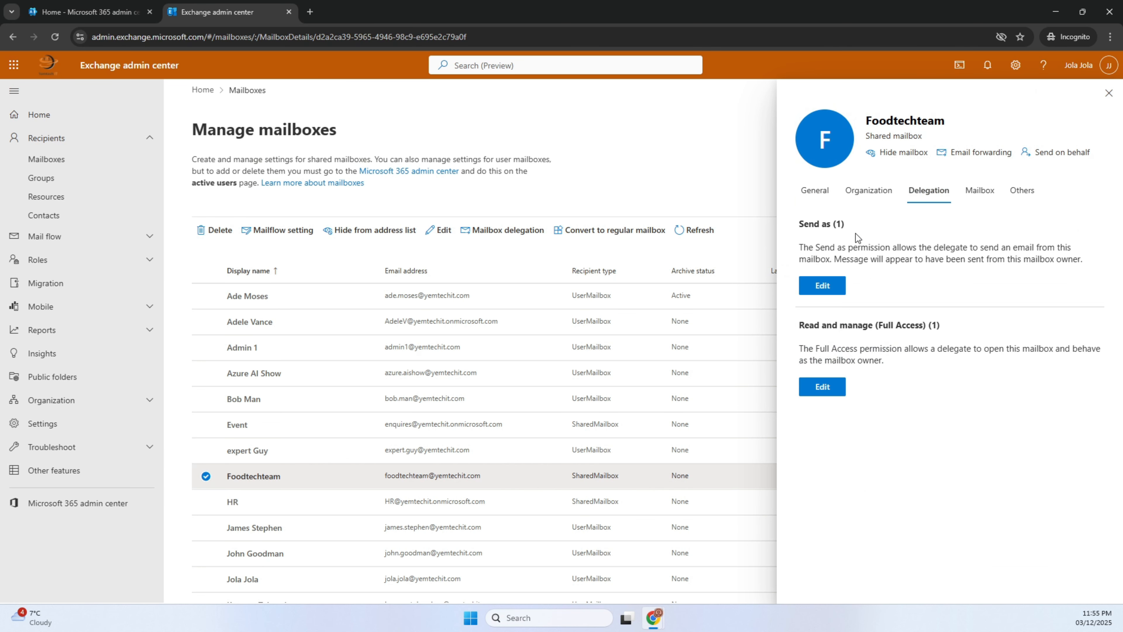
click(814, 292)
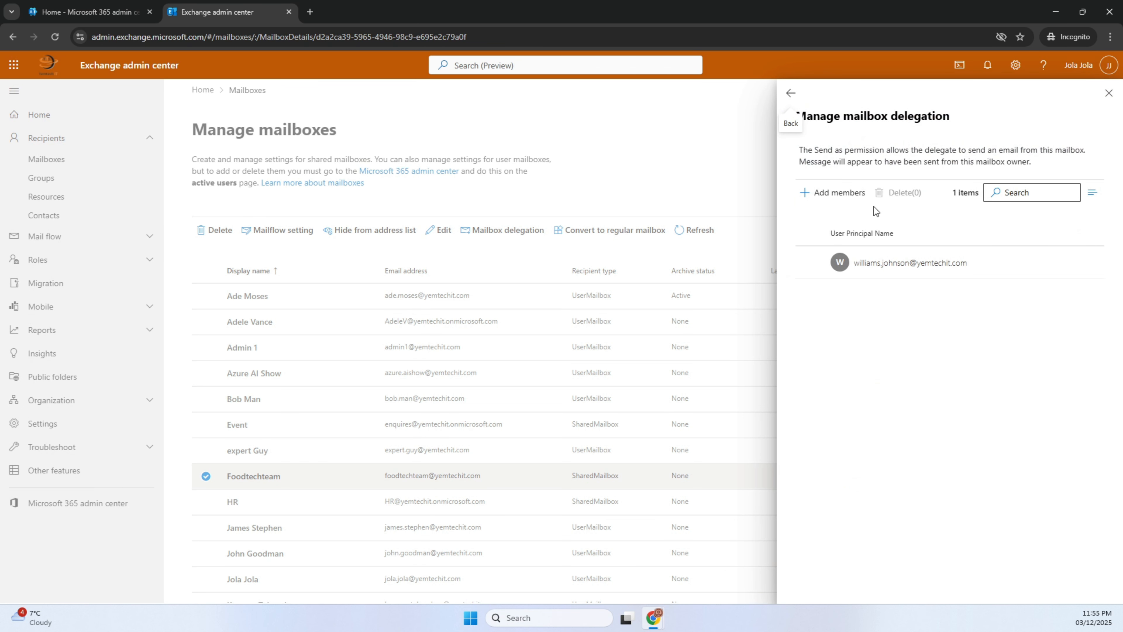
click(846, 193)
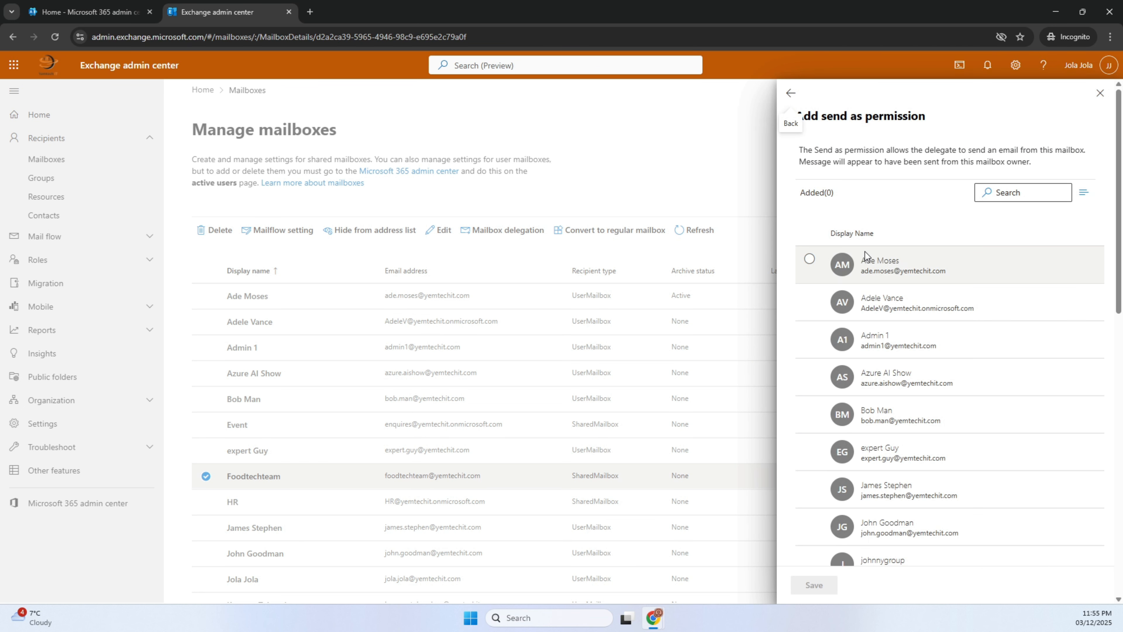
click(1009, 196)
text(ko)
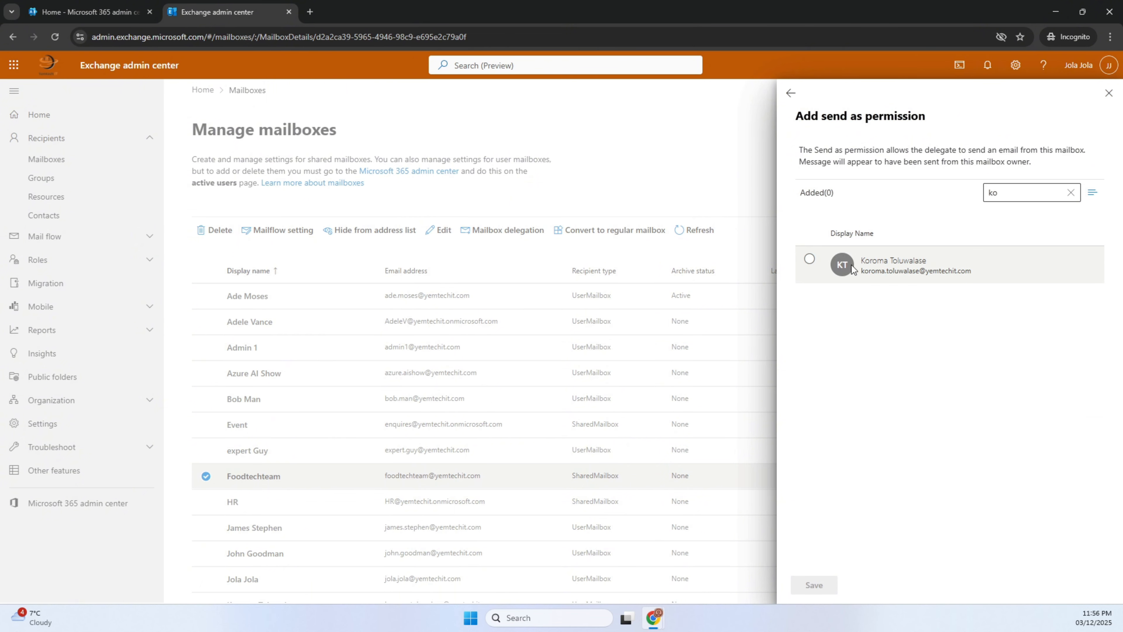
click(809, 260)
click(806, 584)
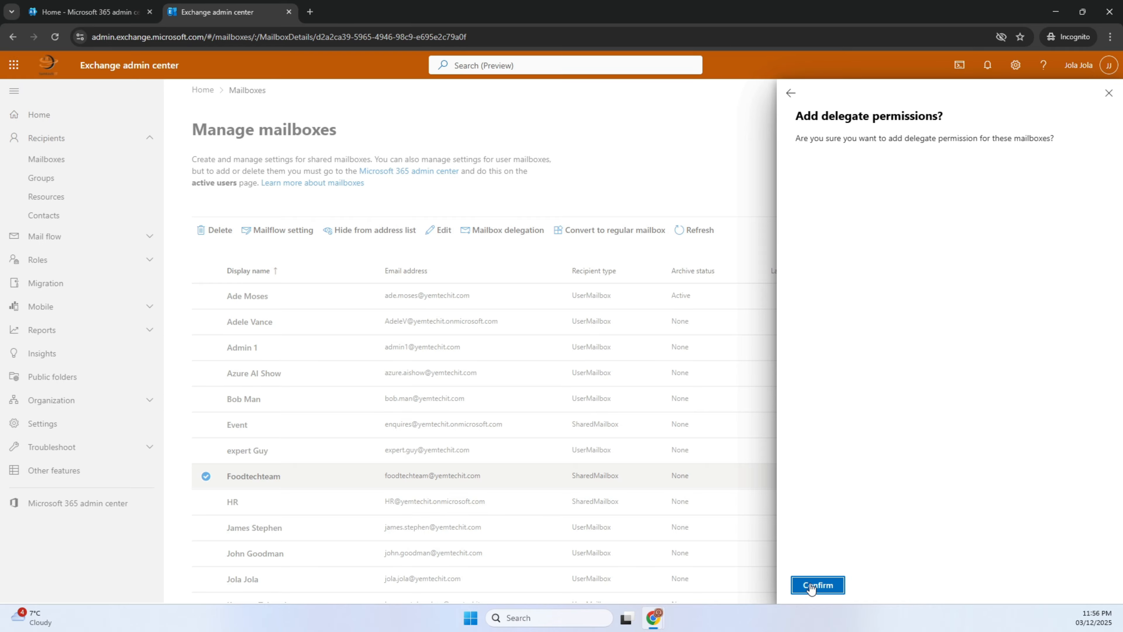
click(807, 587)
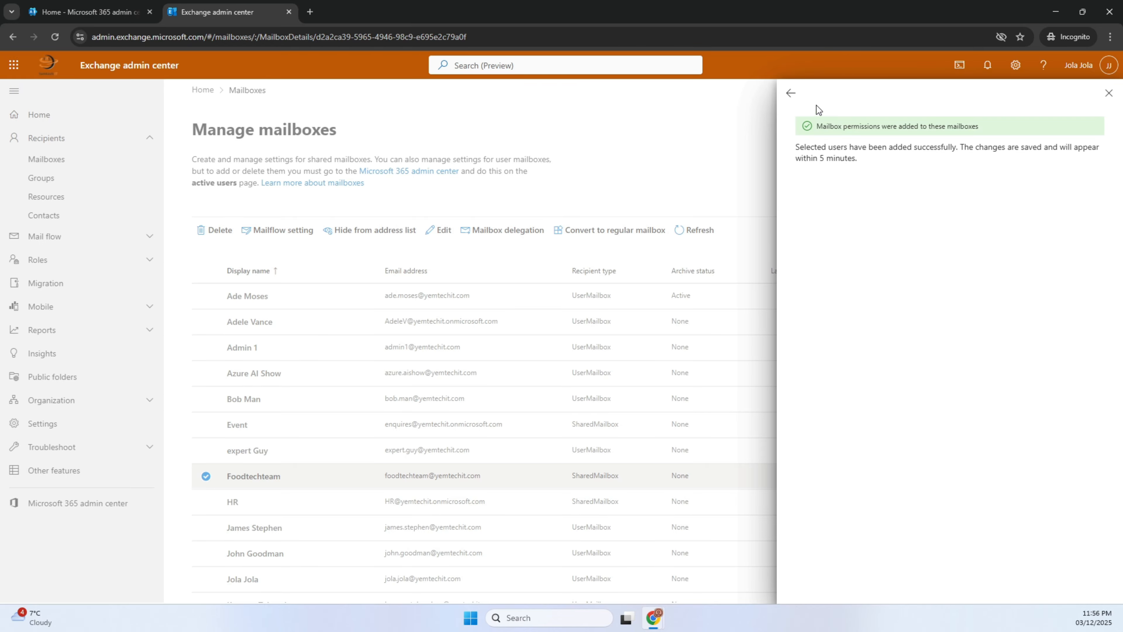
click(791, 94)
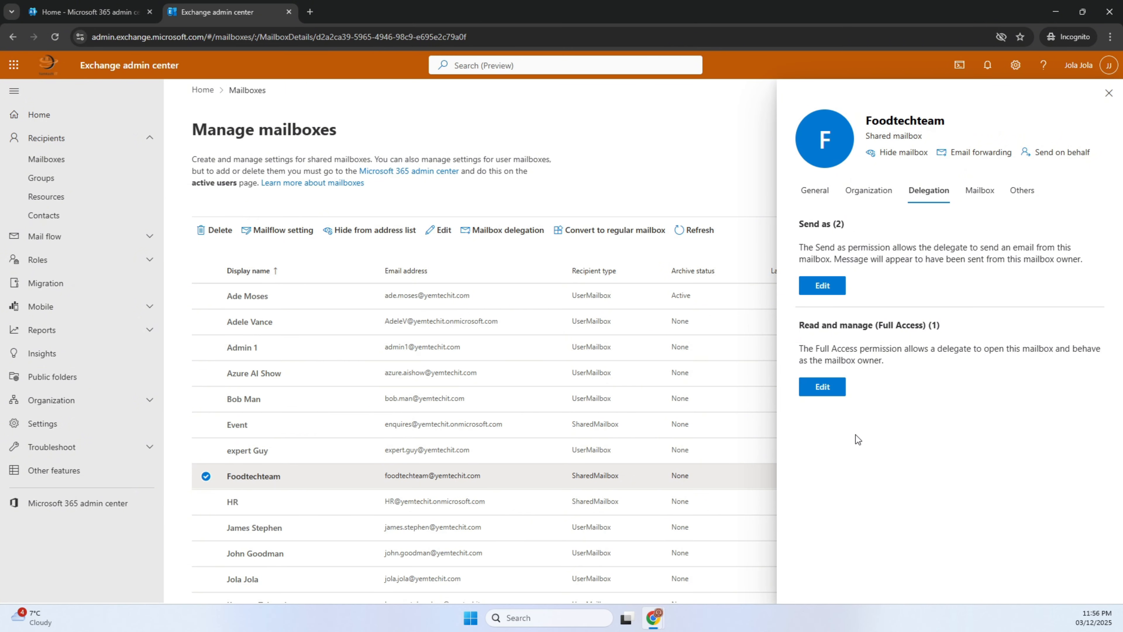
Grant the same user Read and manage (Full Access) permission on the Foodtechteam mailbox, confirm it, and close the mailbox details
click(822, 388)
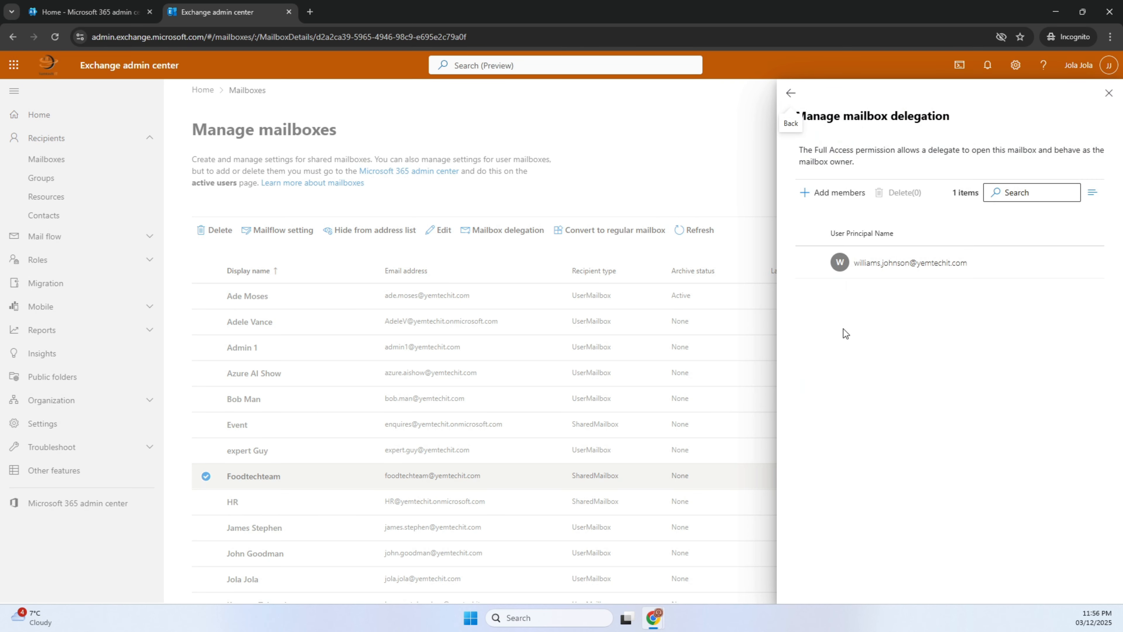
click(815, 197)
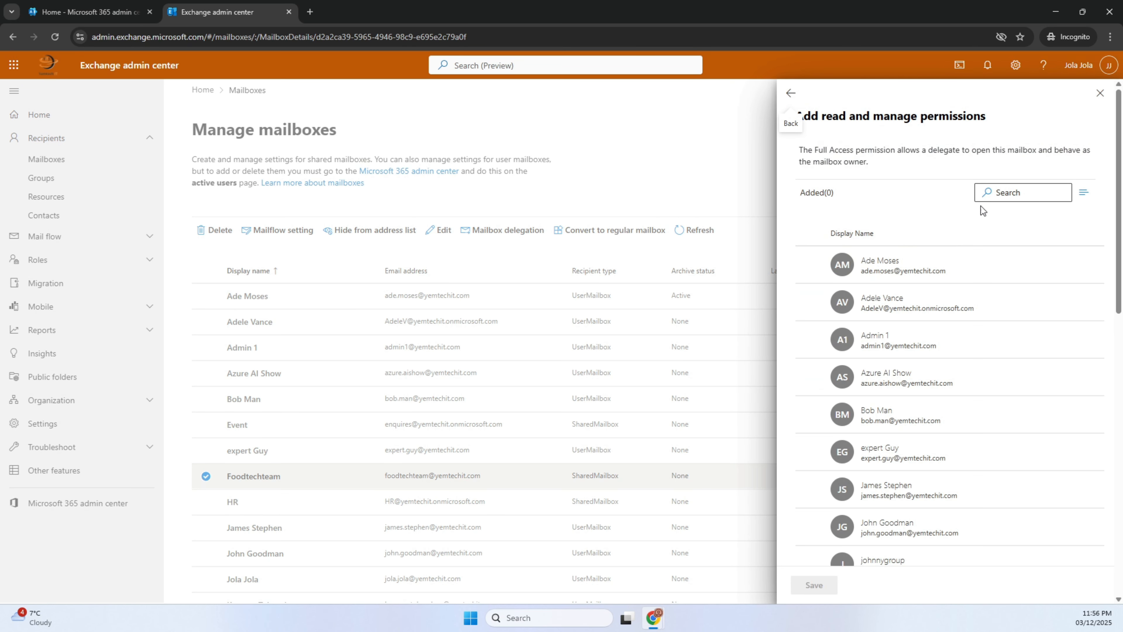
click(992, 191)
text(ko)
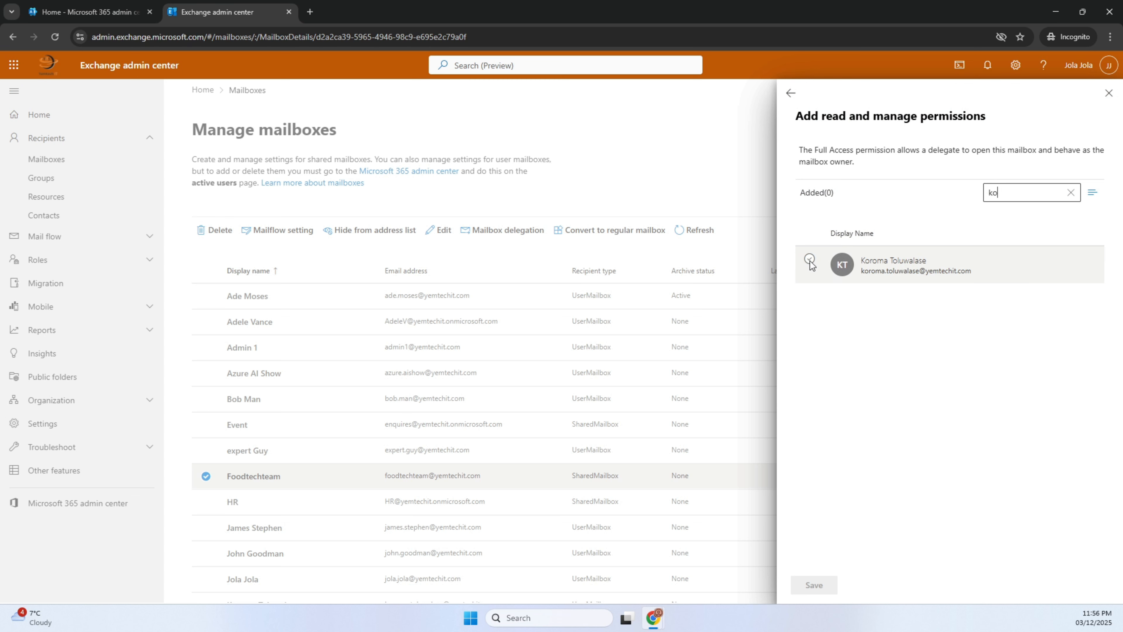
click(809, 259)
click(809, 587)
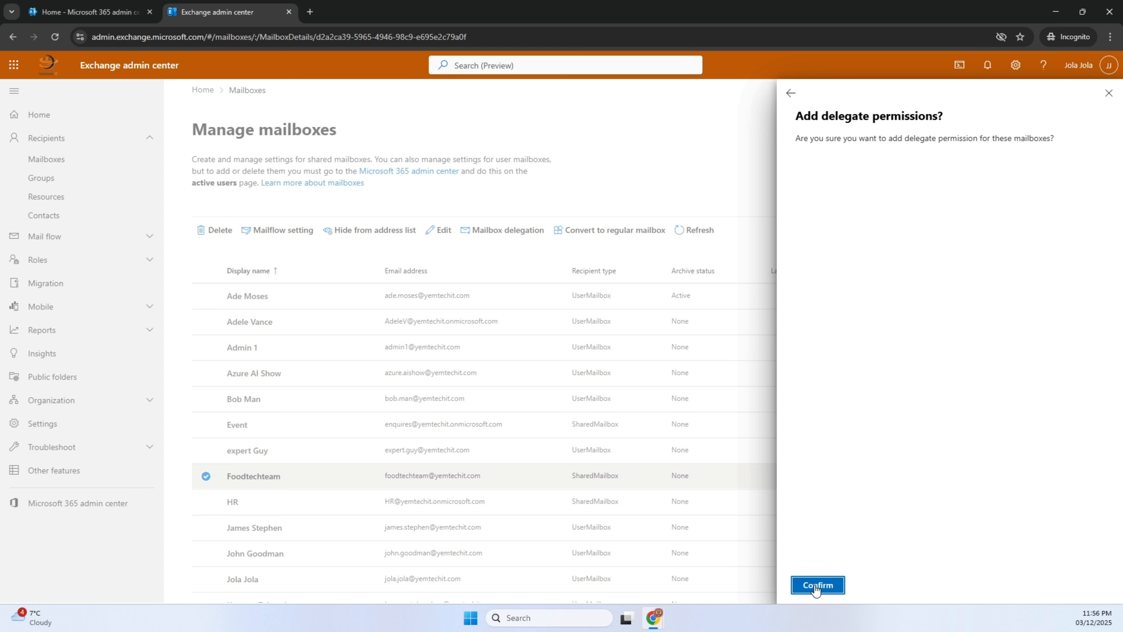
click(817, 585)
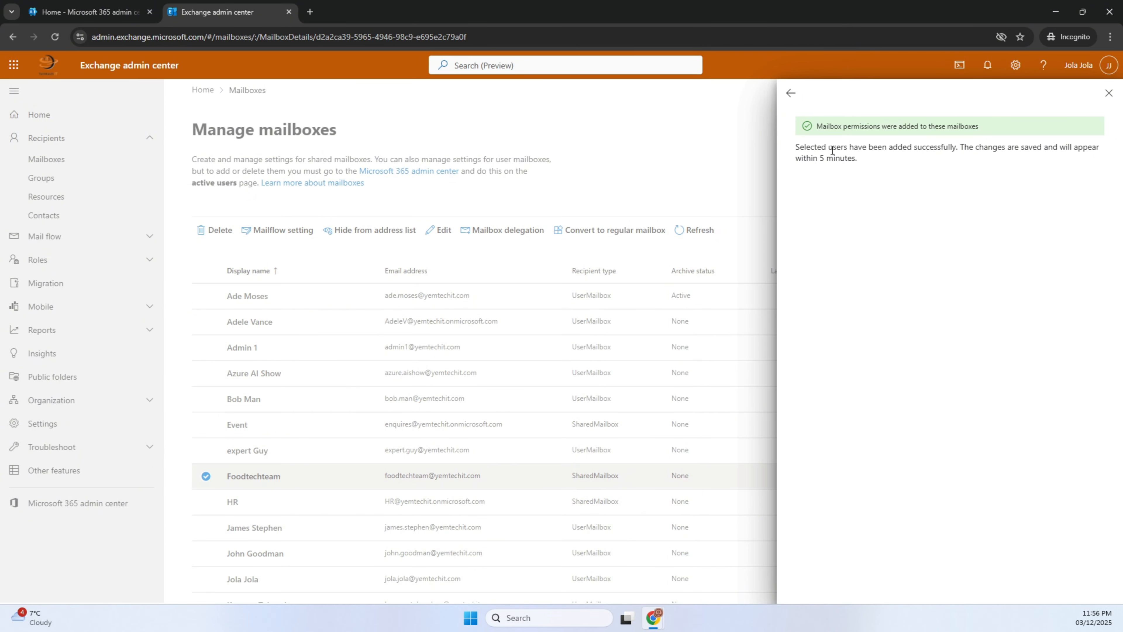
click(1109, 95)
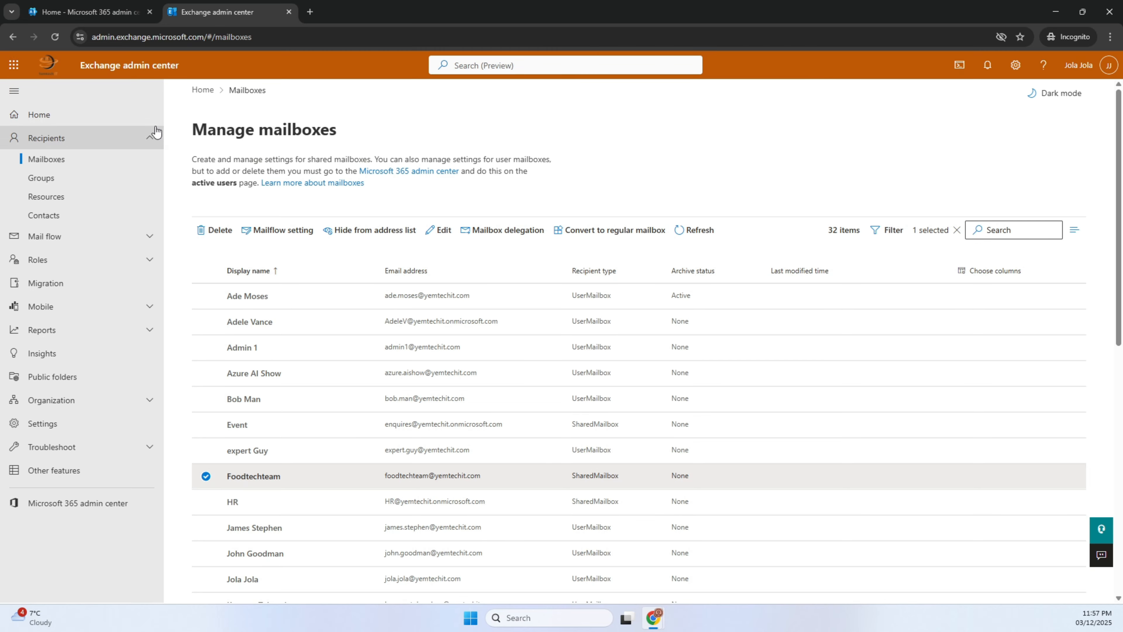
Switch to the administrator's Outlook inbox, open the newest Office365Alerts email, and examine the alert's time, activity, user and details
click(101, 14)
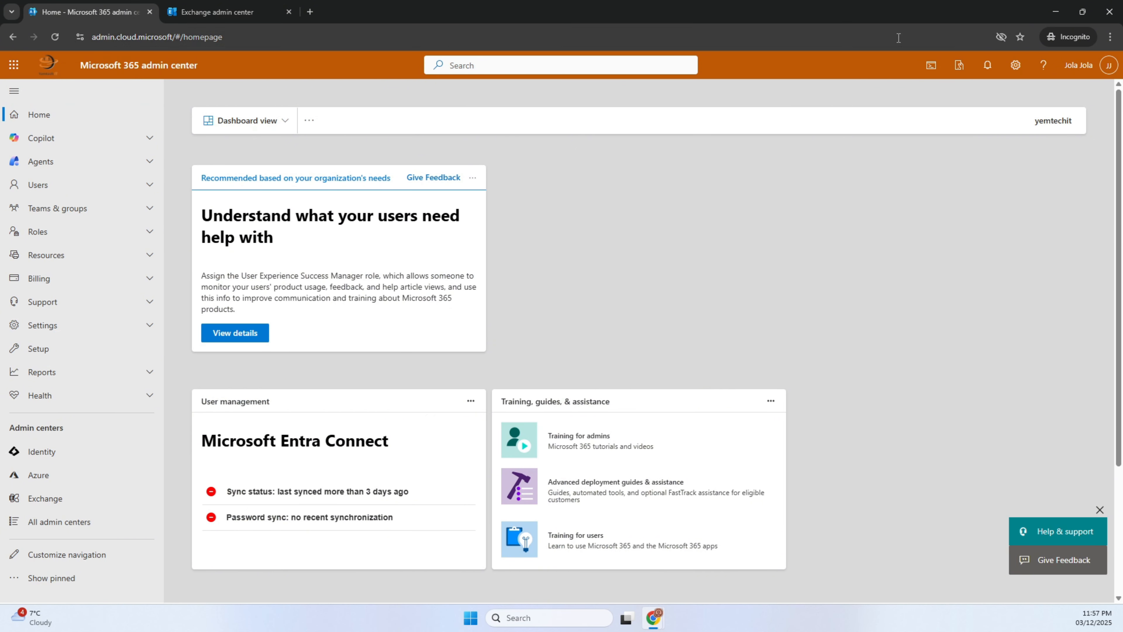
click(1057, 12)
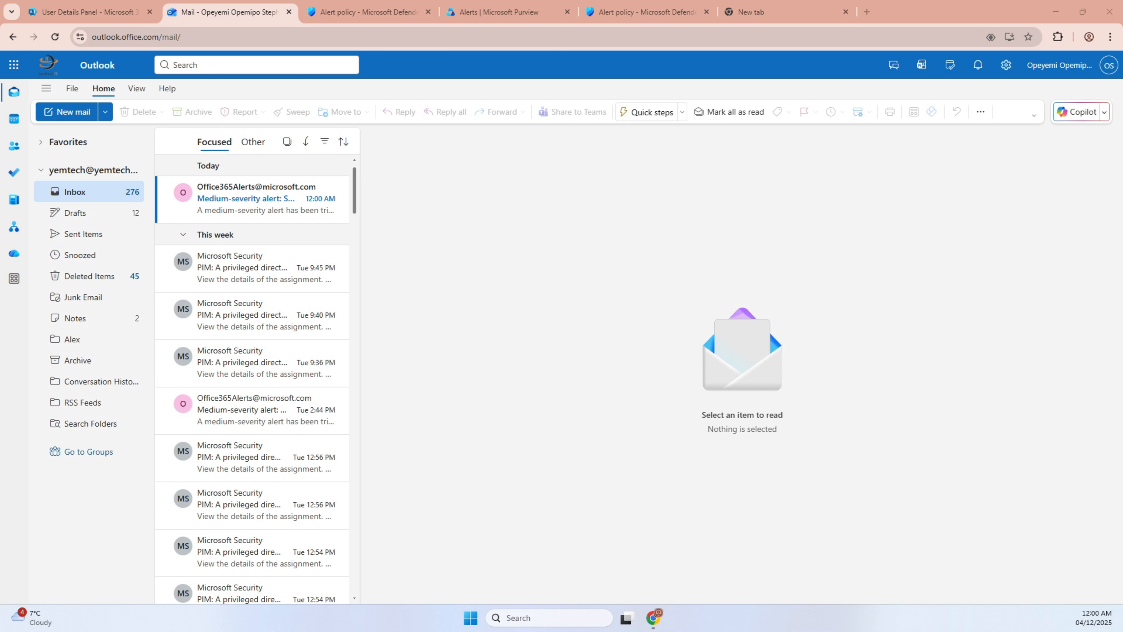
double_click(229, 199)
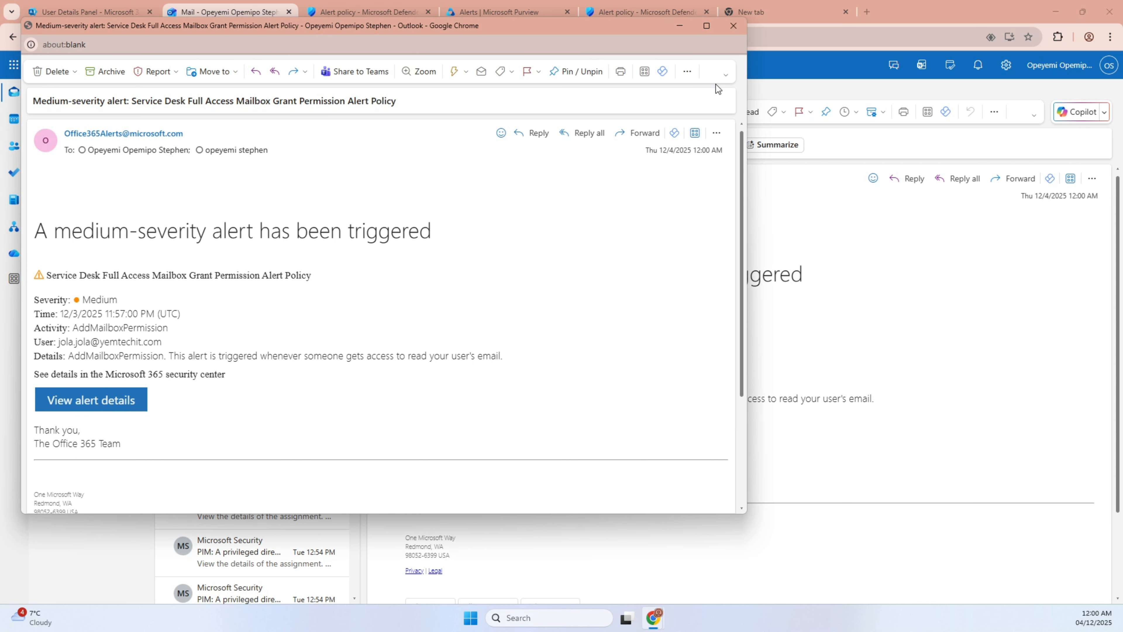
click(731, 28)
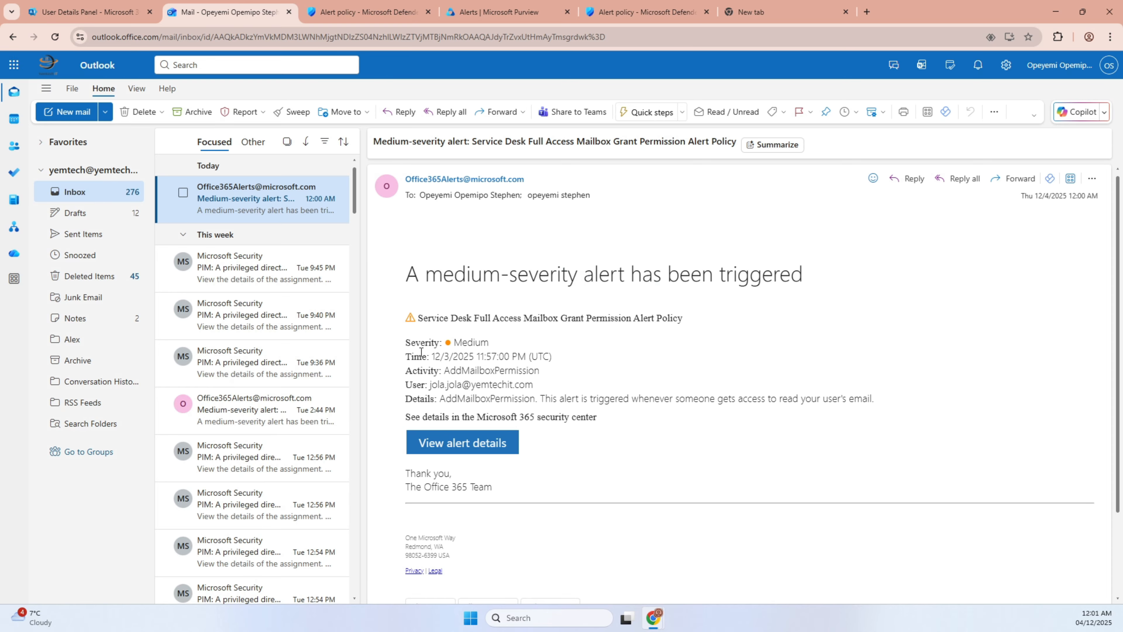
drag(421, 344, 487, 358)
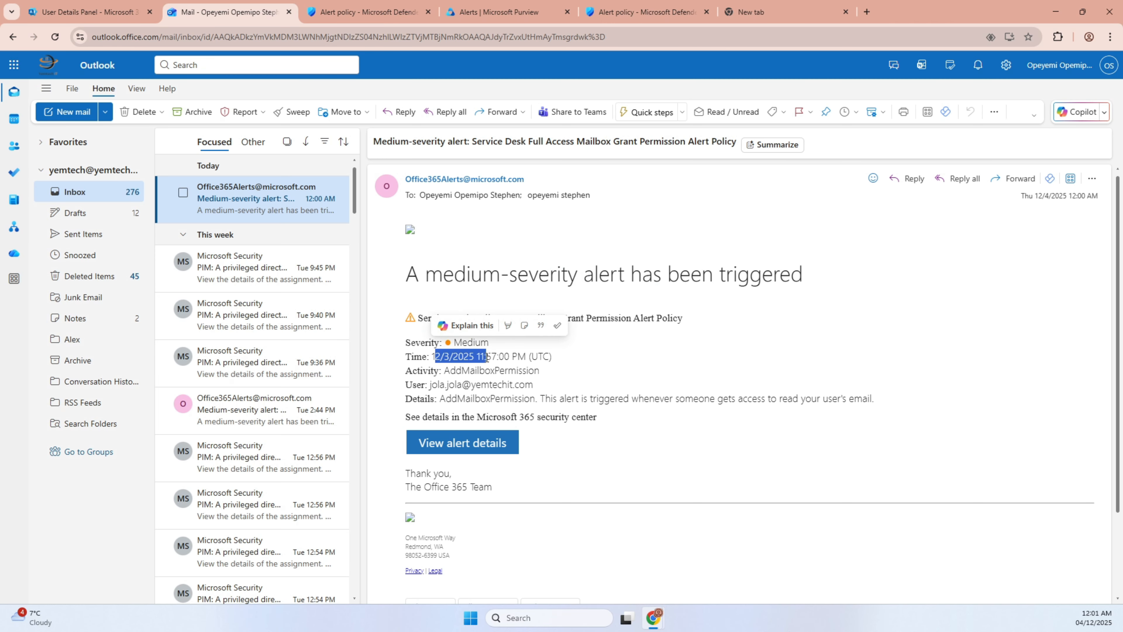
click(420, 371)
drag(419, 371, 538, 399)
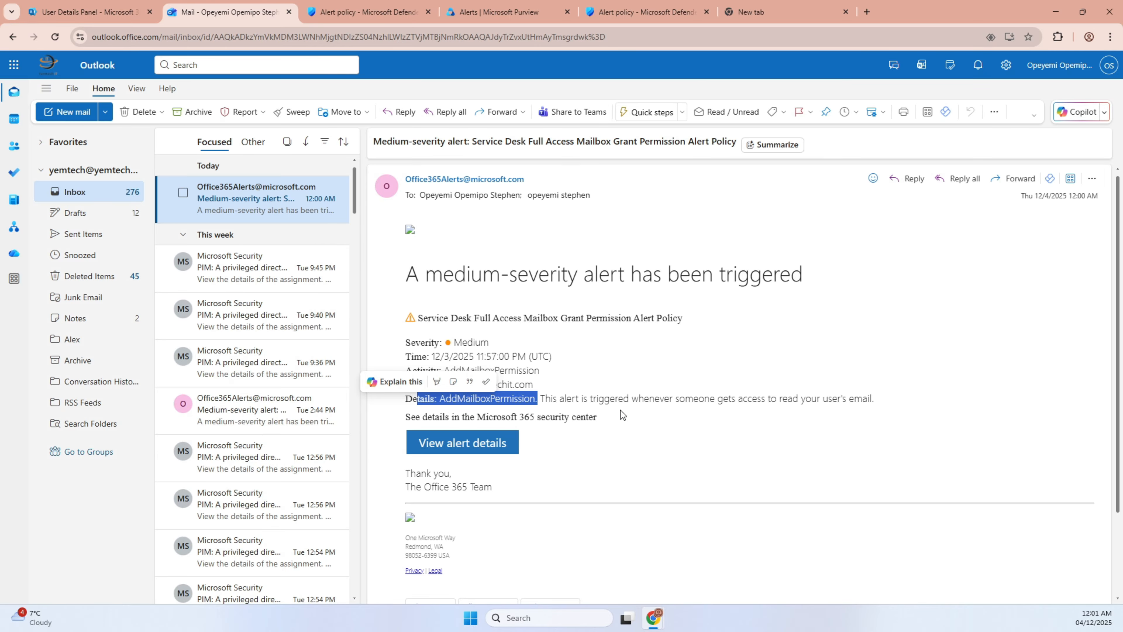
click(611, 402)
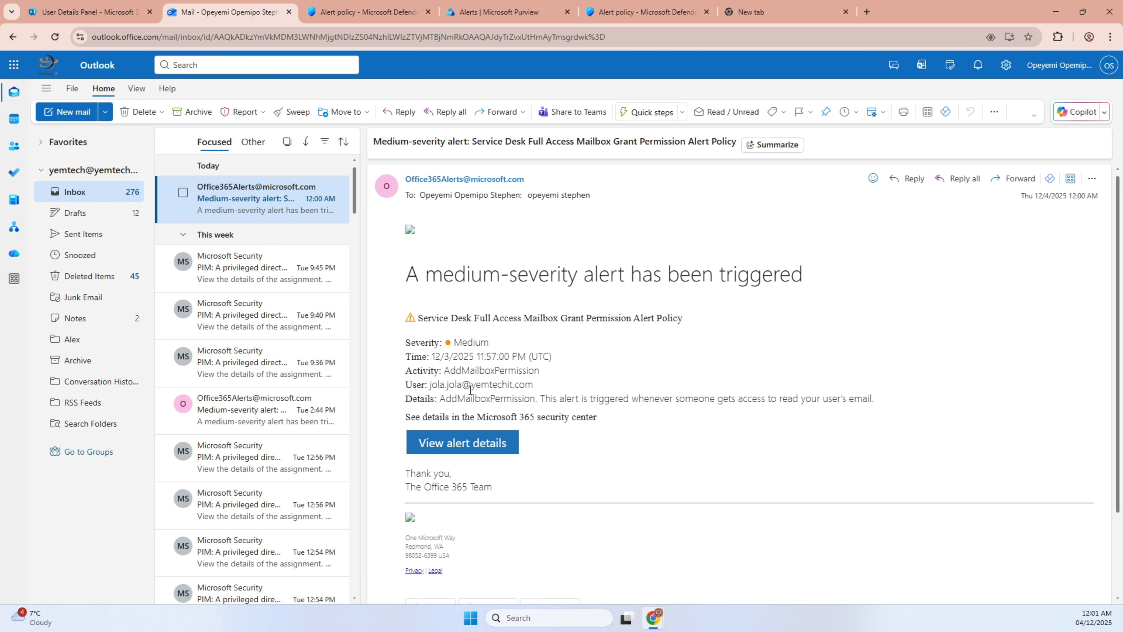
drag(472, 361, 516, 359)
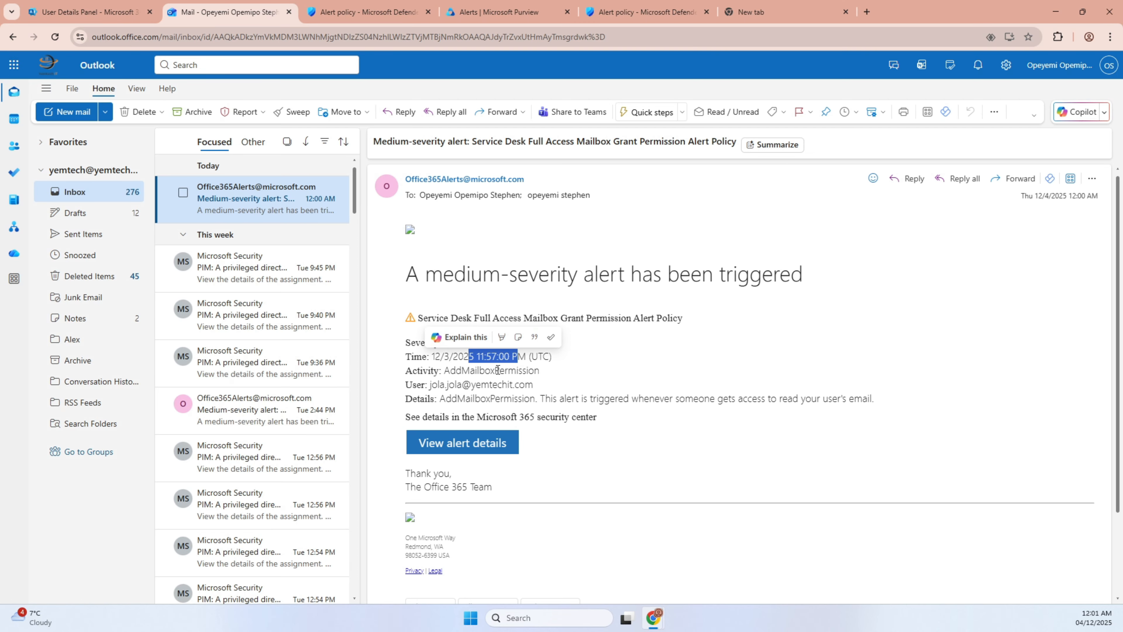